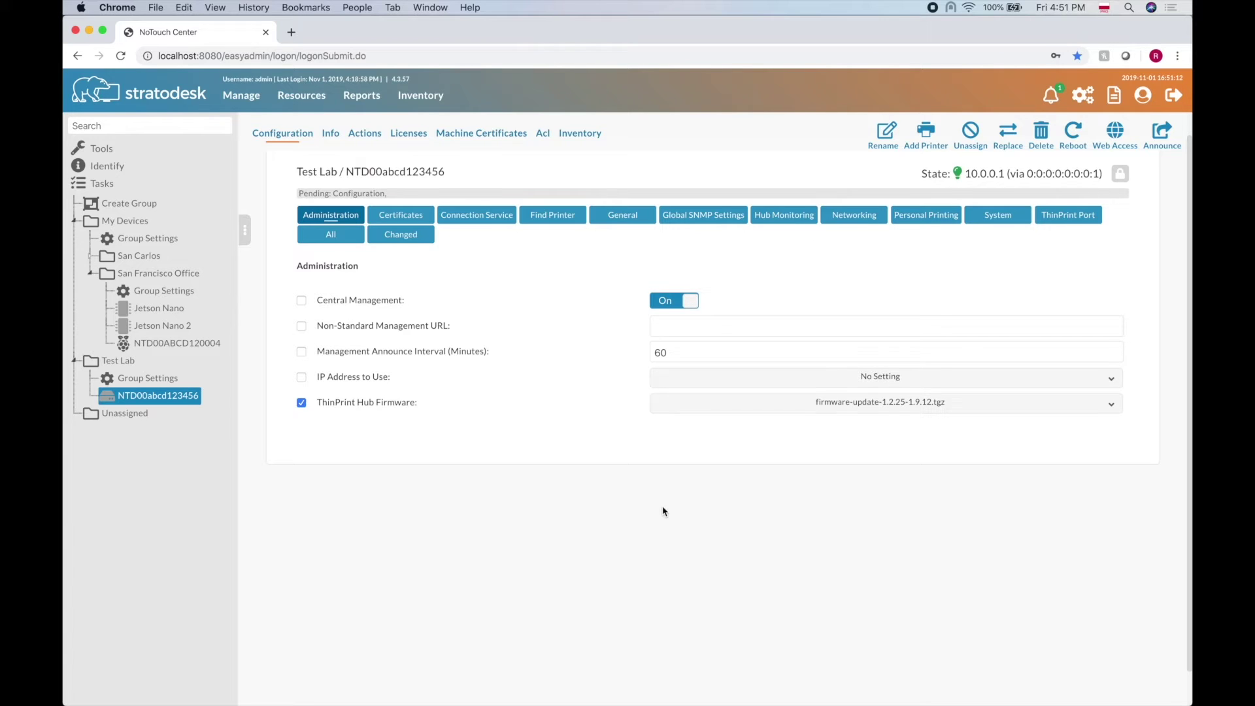
- View the New Device Announcement in the notifications list twice, clearing the unread count
scroll(525, 322, "up", 1)
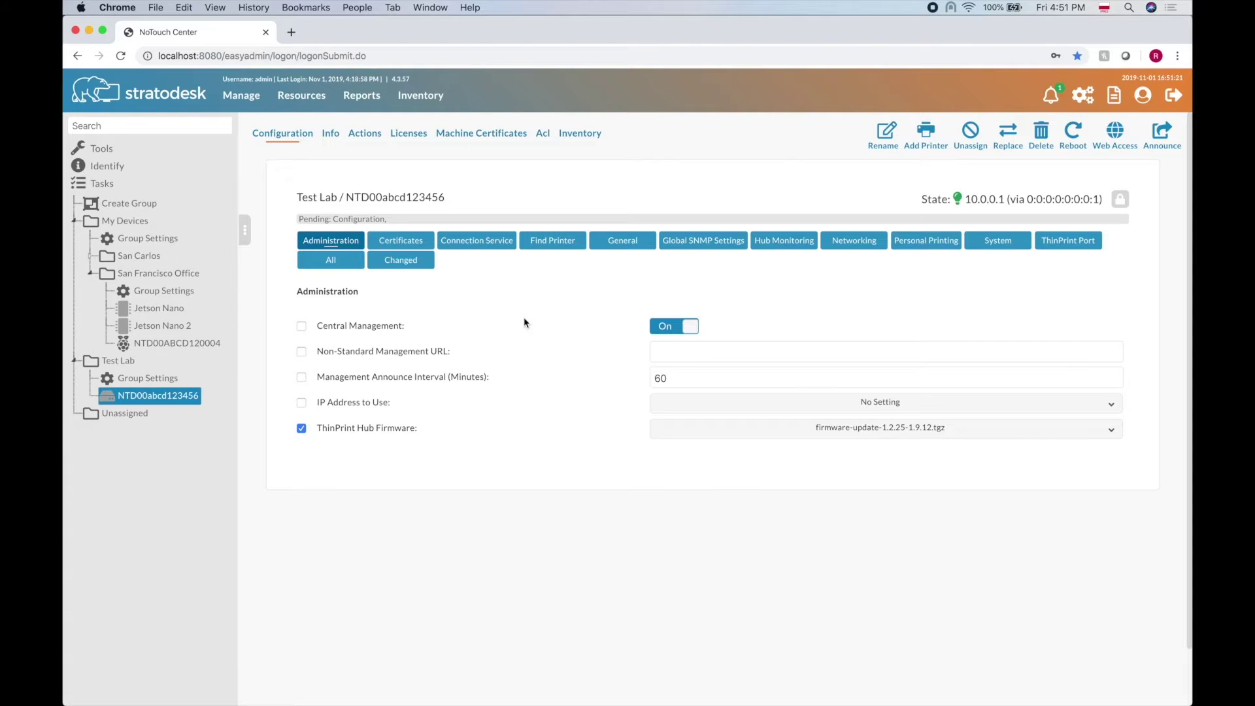
left_click(1052, 98)
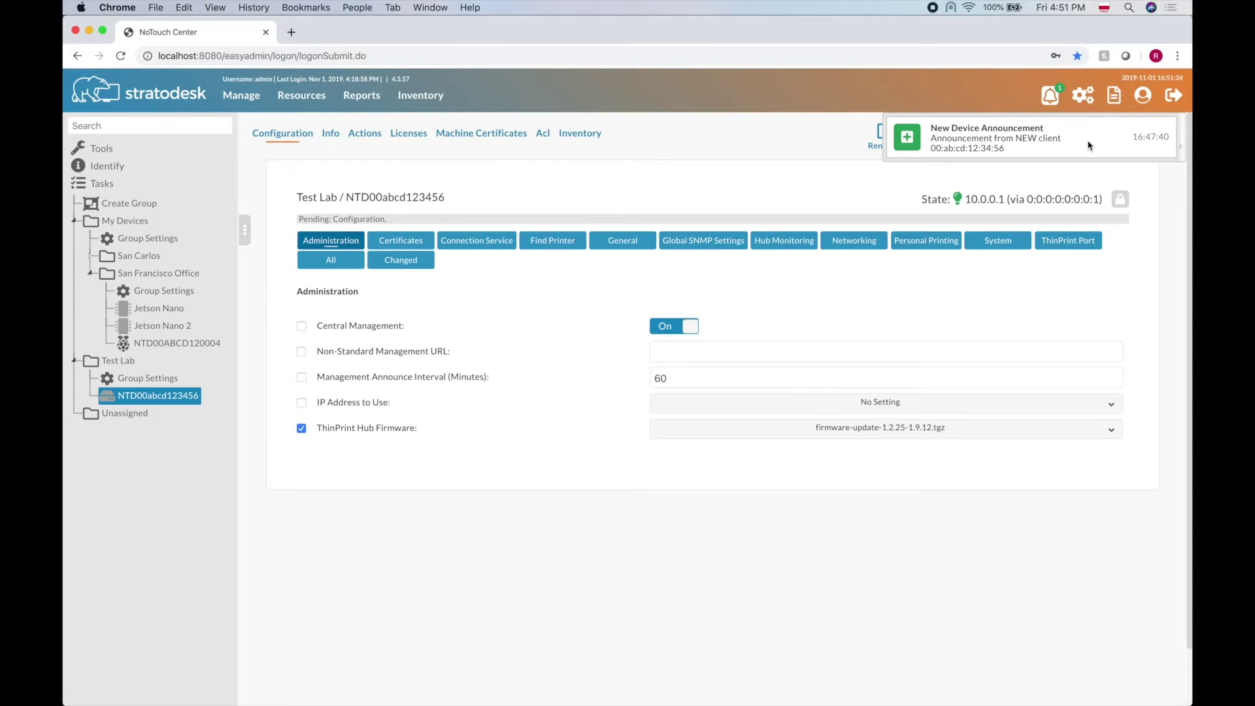
left_click(1051, 97)
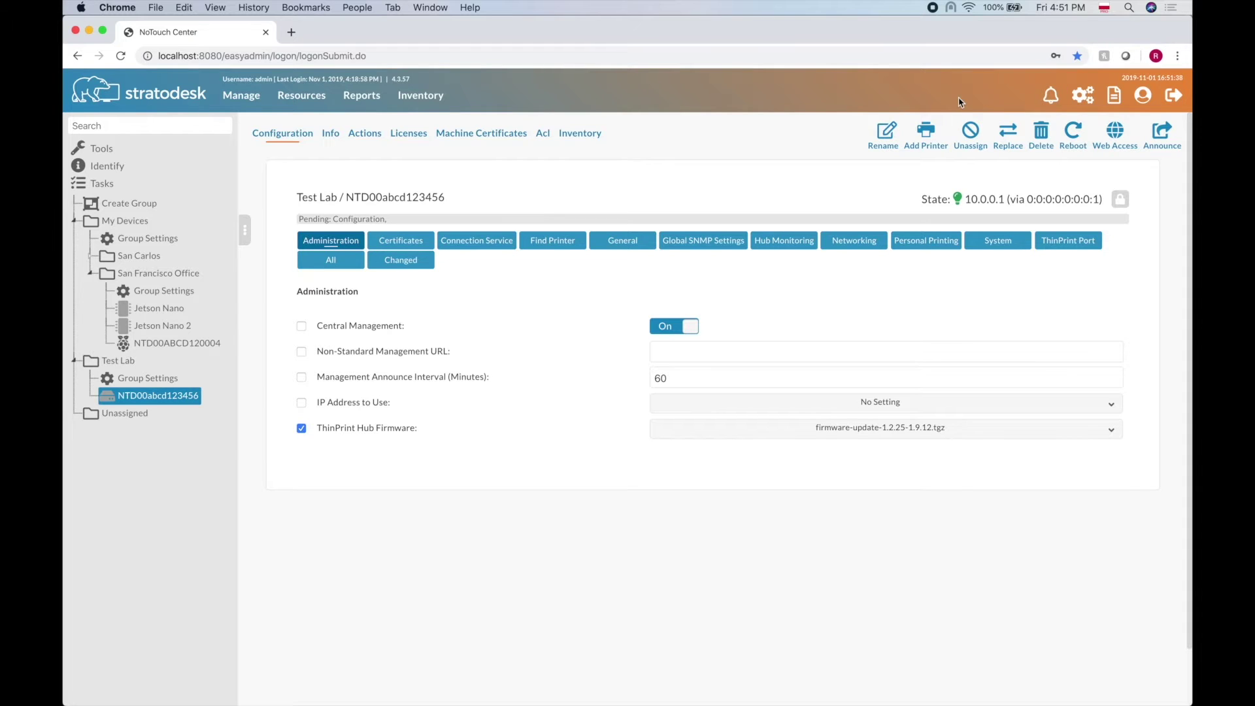
left_click(1050, 101)
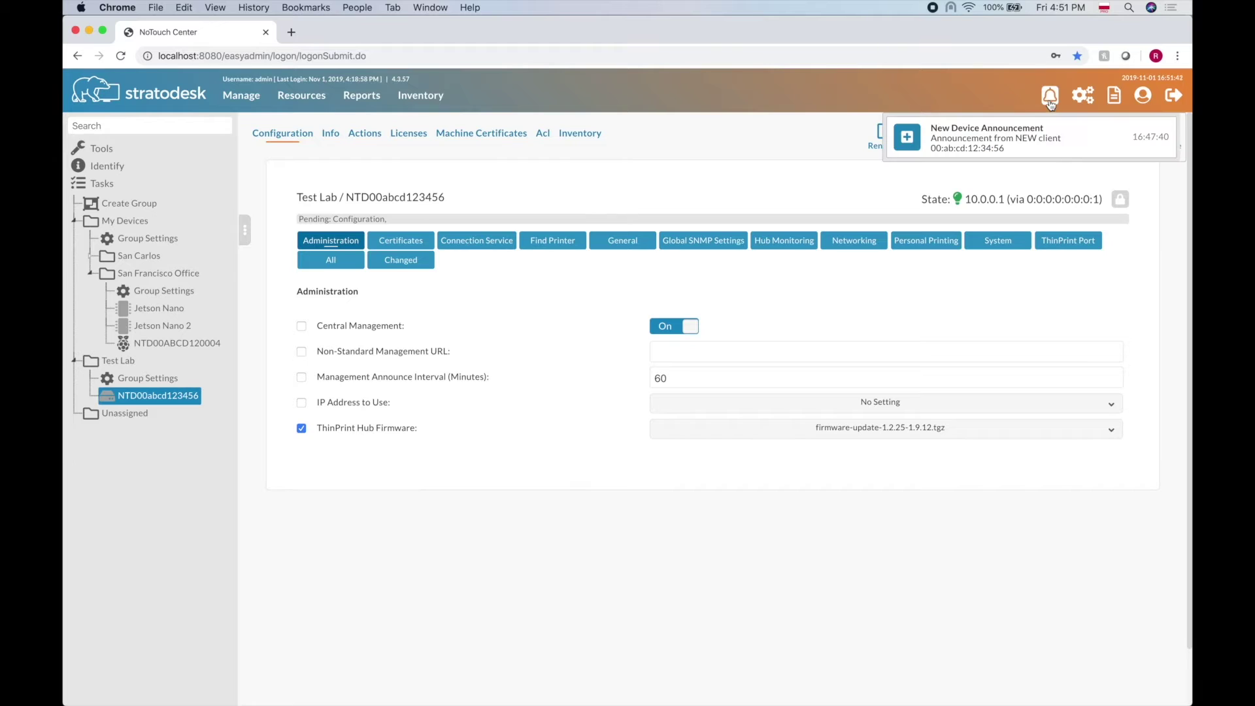
left_click(1050, 102)
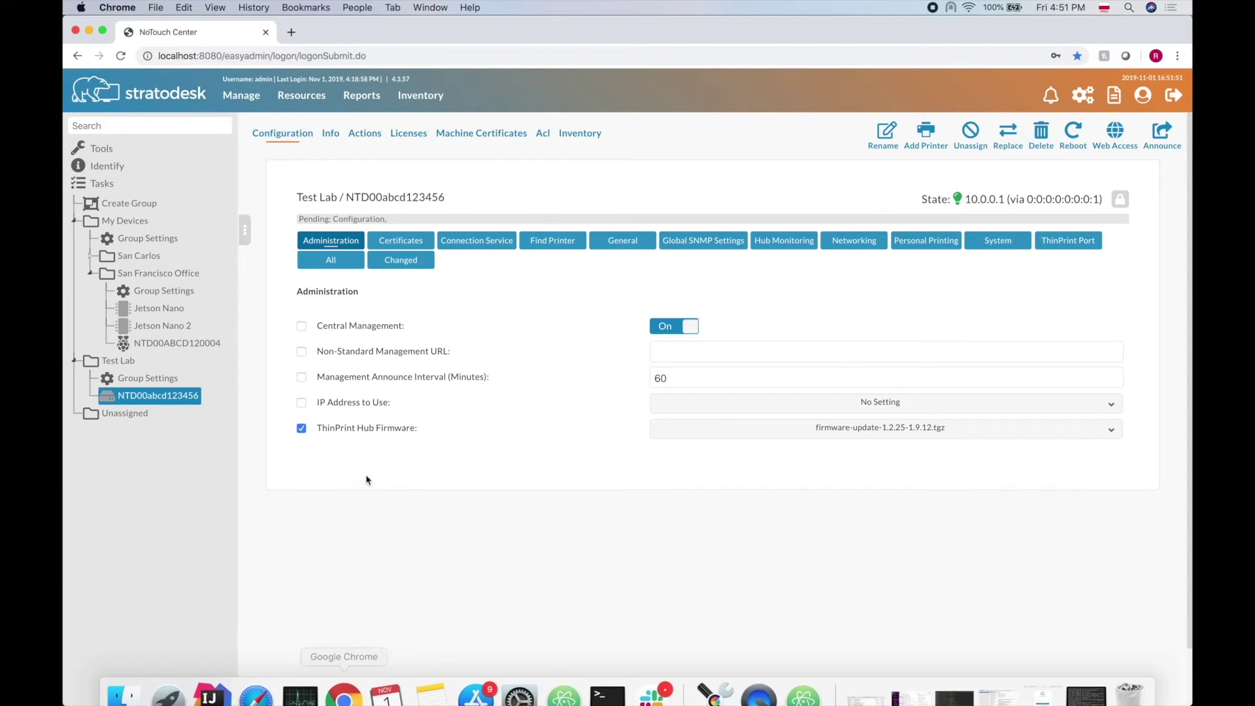
- Log in as admin in a second Safari session and move that window to the right
left_click(269, 683)
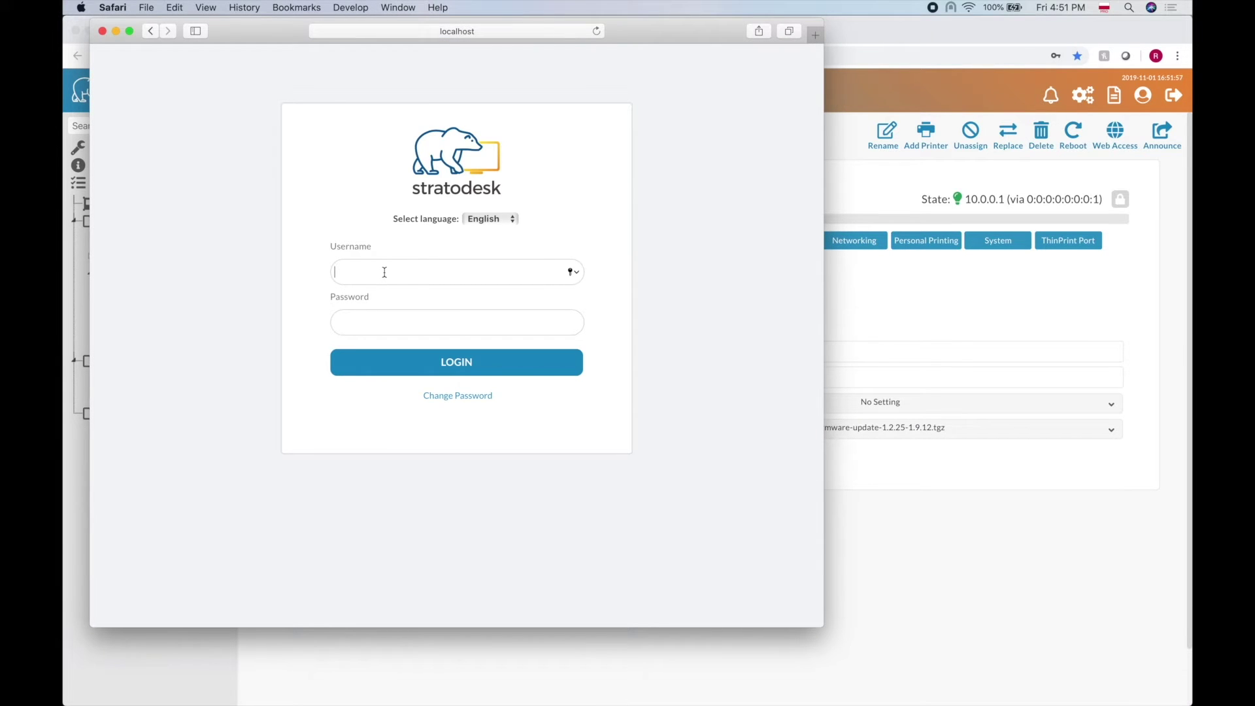
type("admin2")
key("Tab")
type("admin")
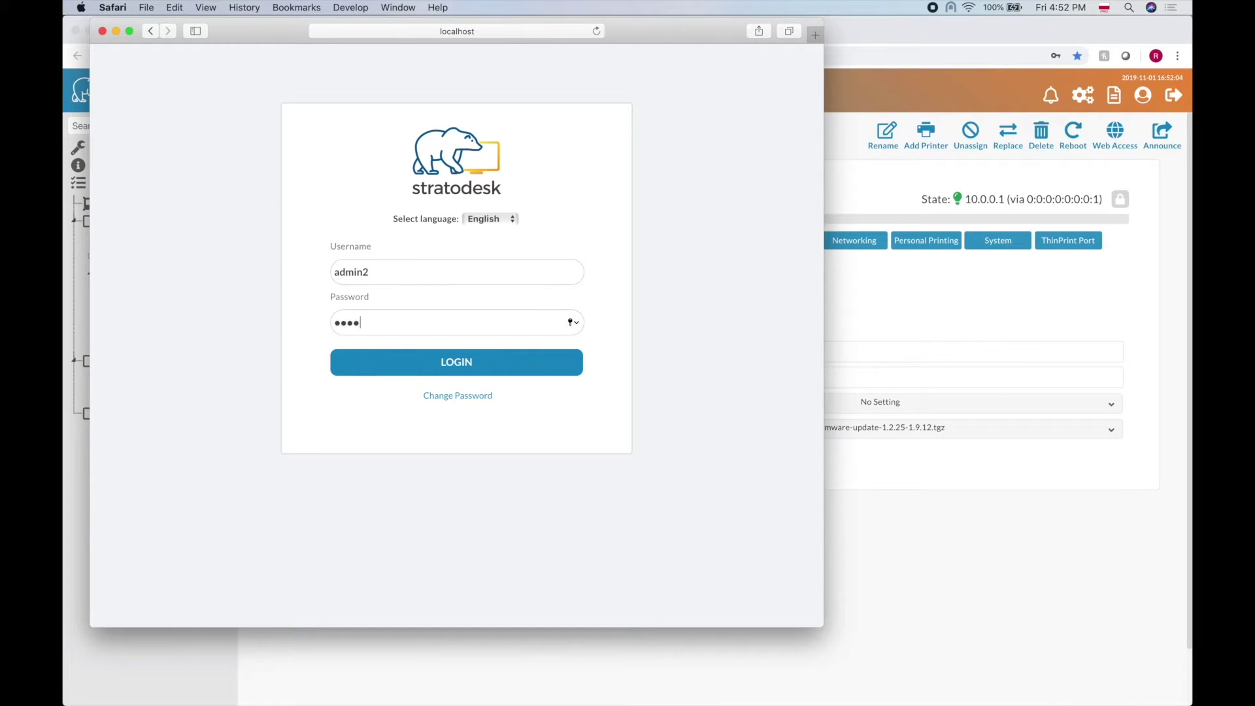
left_click(449, 372)
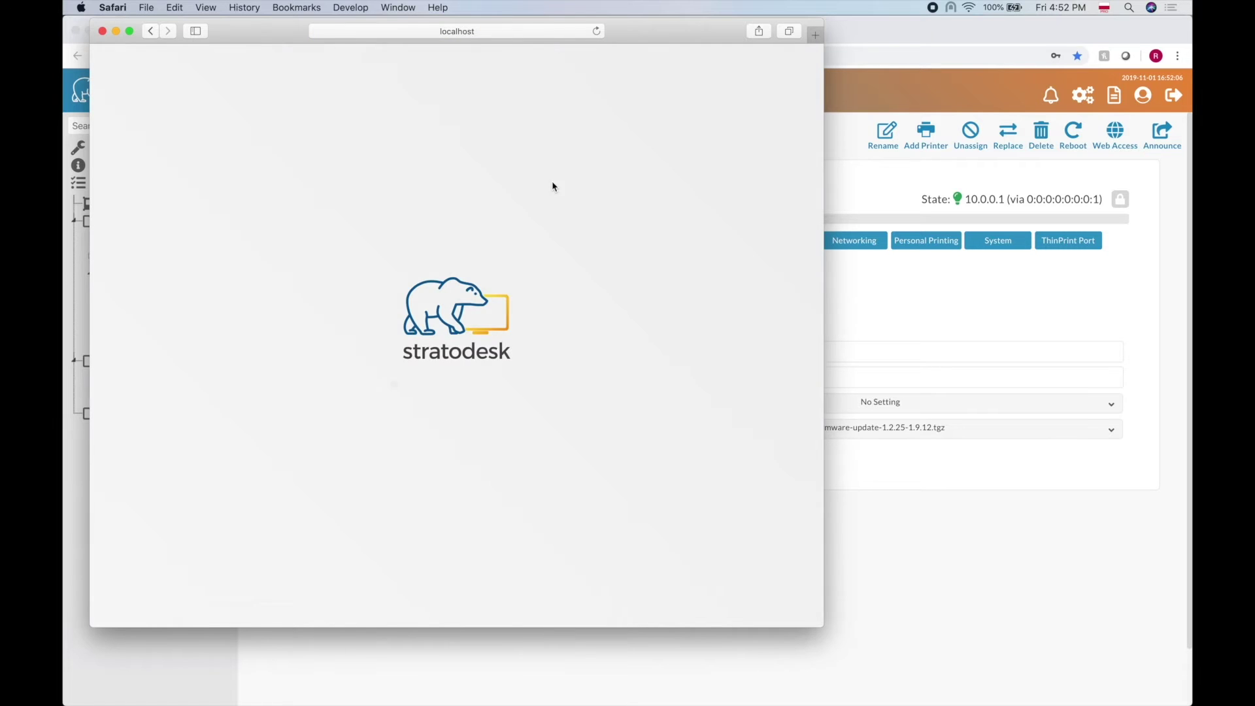
left_click_drag(655, 38, 754, 38)
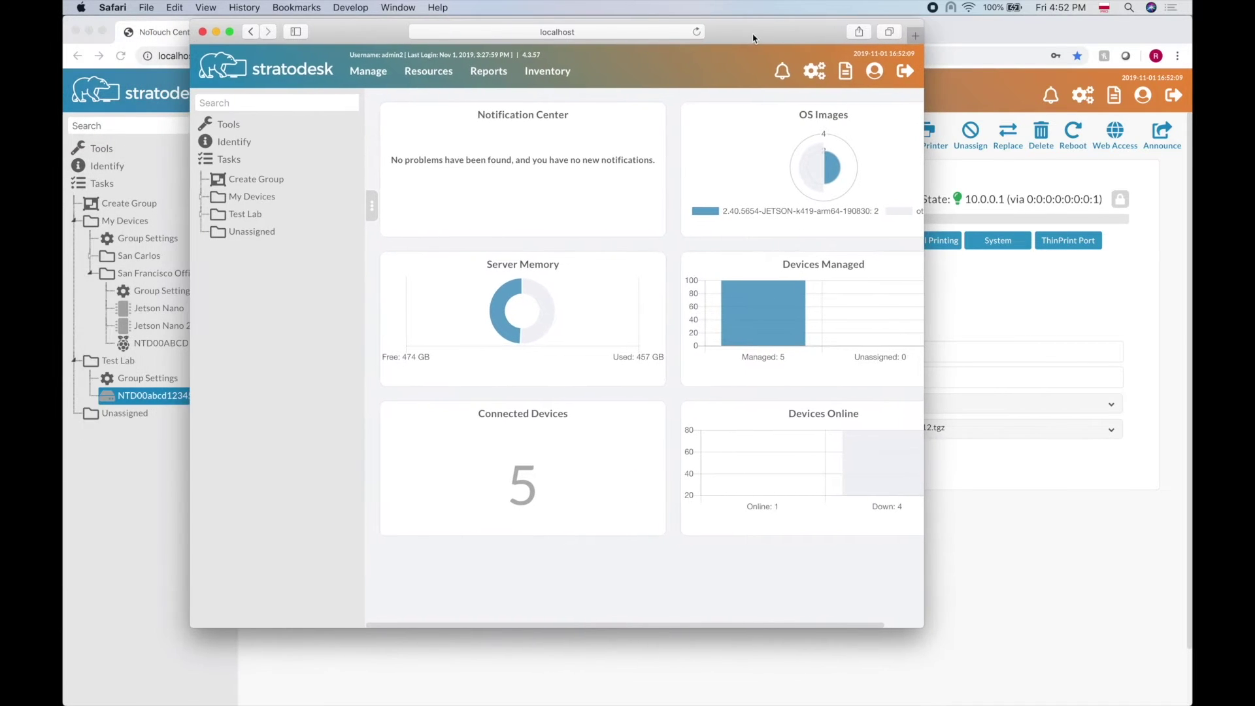
- Rename Test Lab device NTD00abcd123456 to 'ThinPrint Hub'
left_click(202, 214)
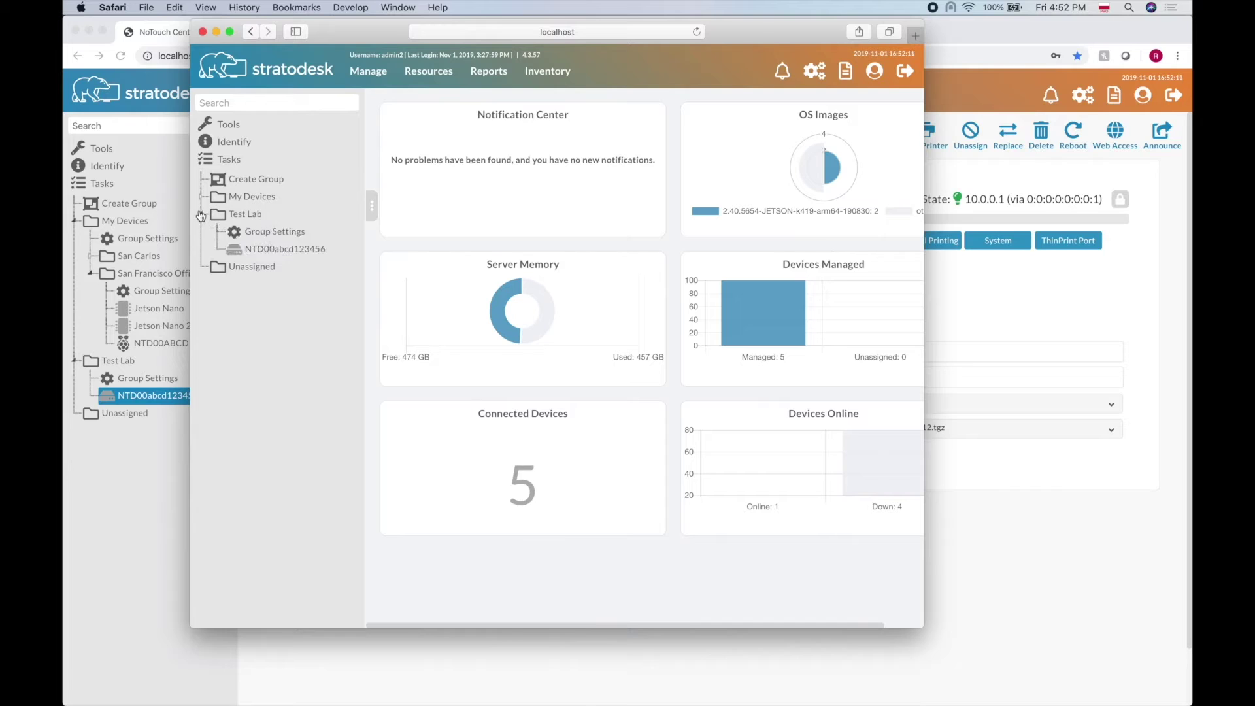
right_click(276, 257)
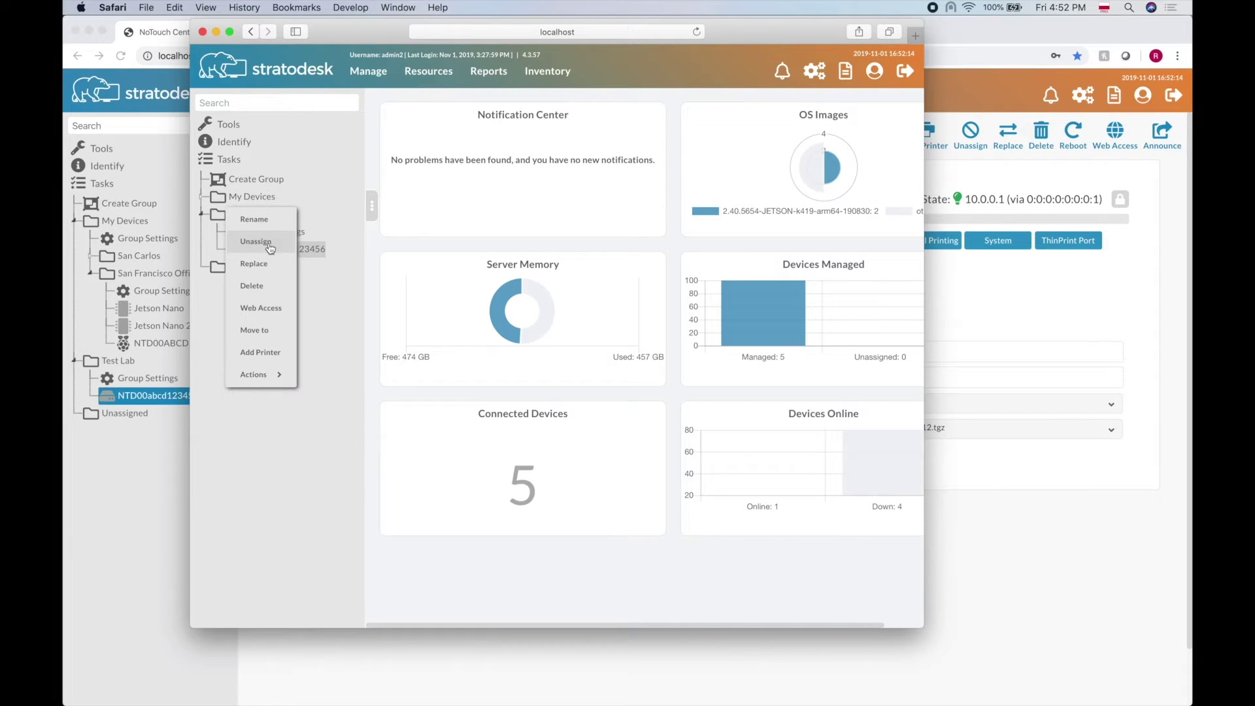
left_click(271, 228)
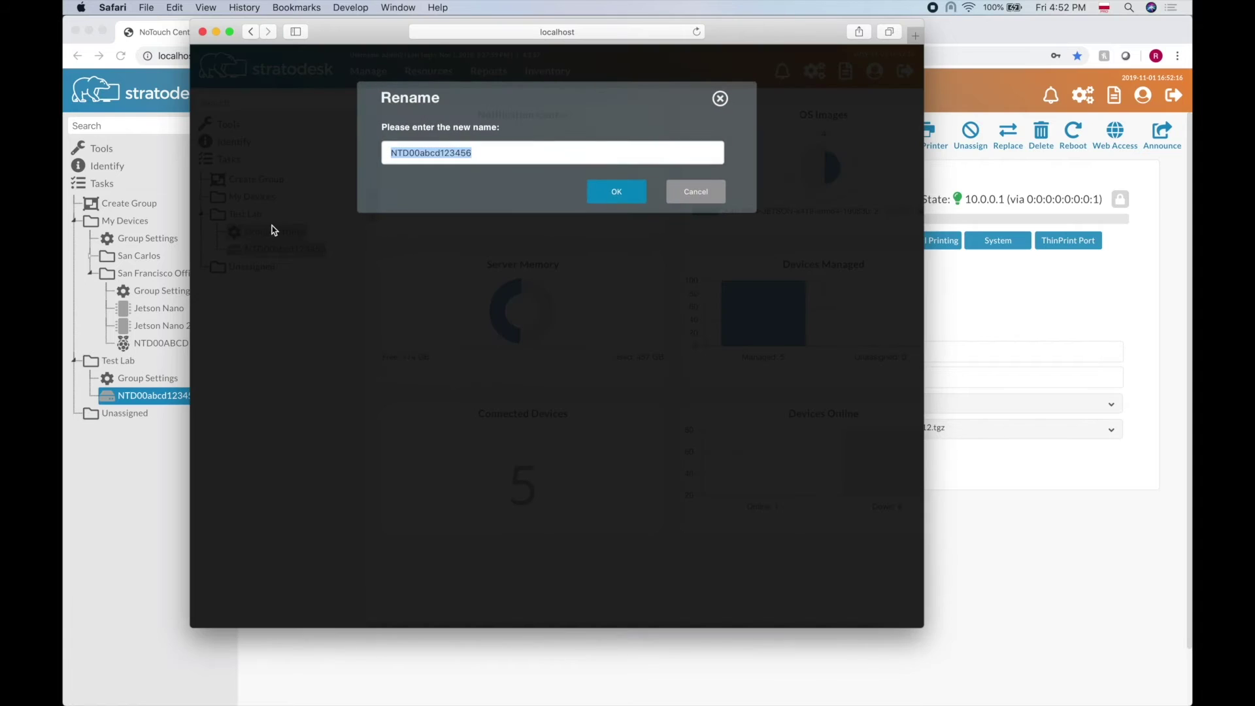
type("ThinPrint")
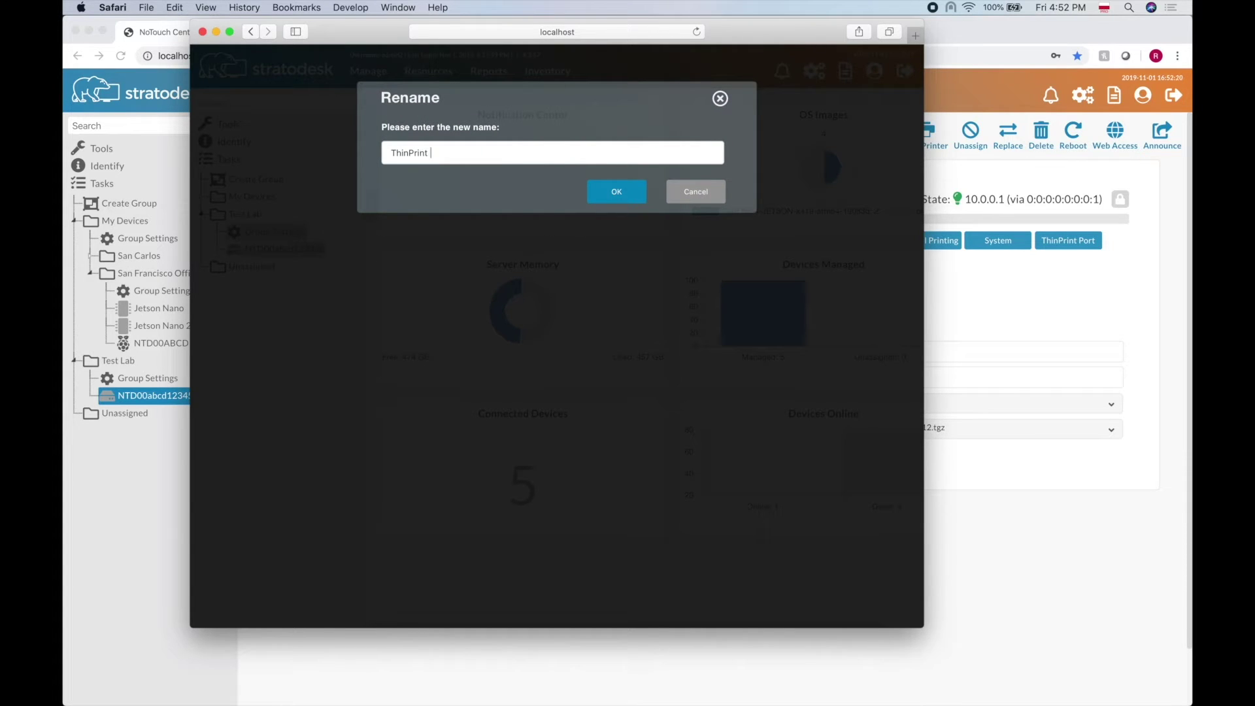
type(" Hub")
left_click(603, 198)
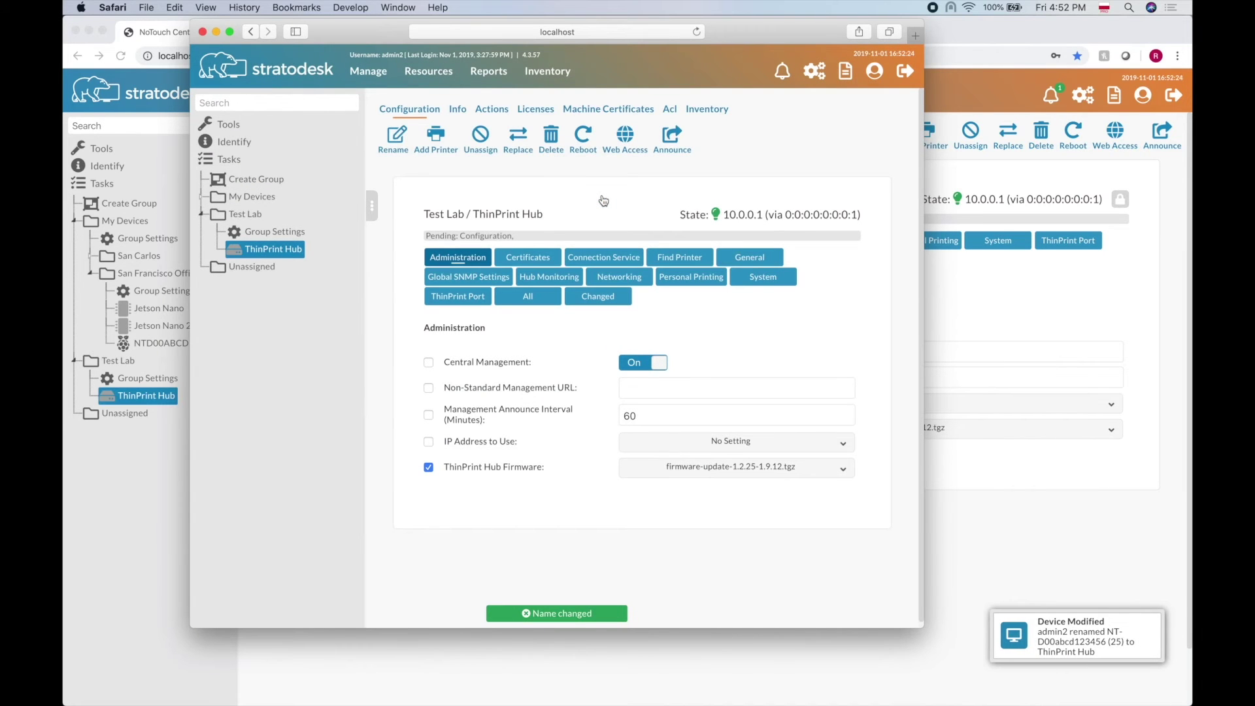
- Back in the Chrome session, read the Device Modified notification for the rename
left_click(185, 516)
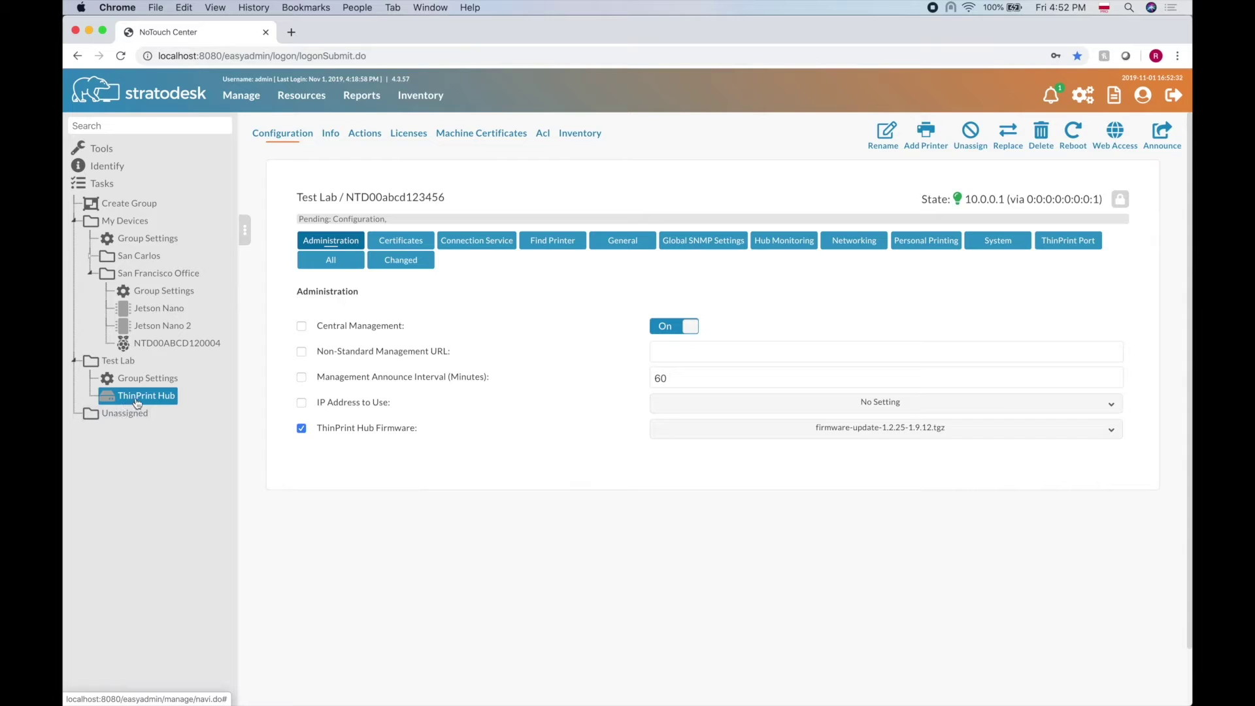
left_click(1052, 96)
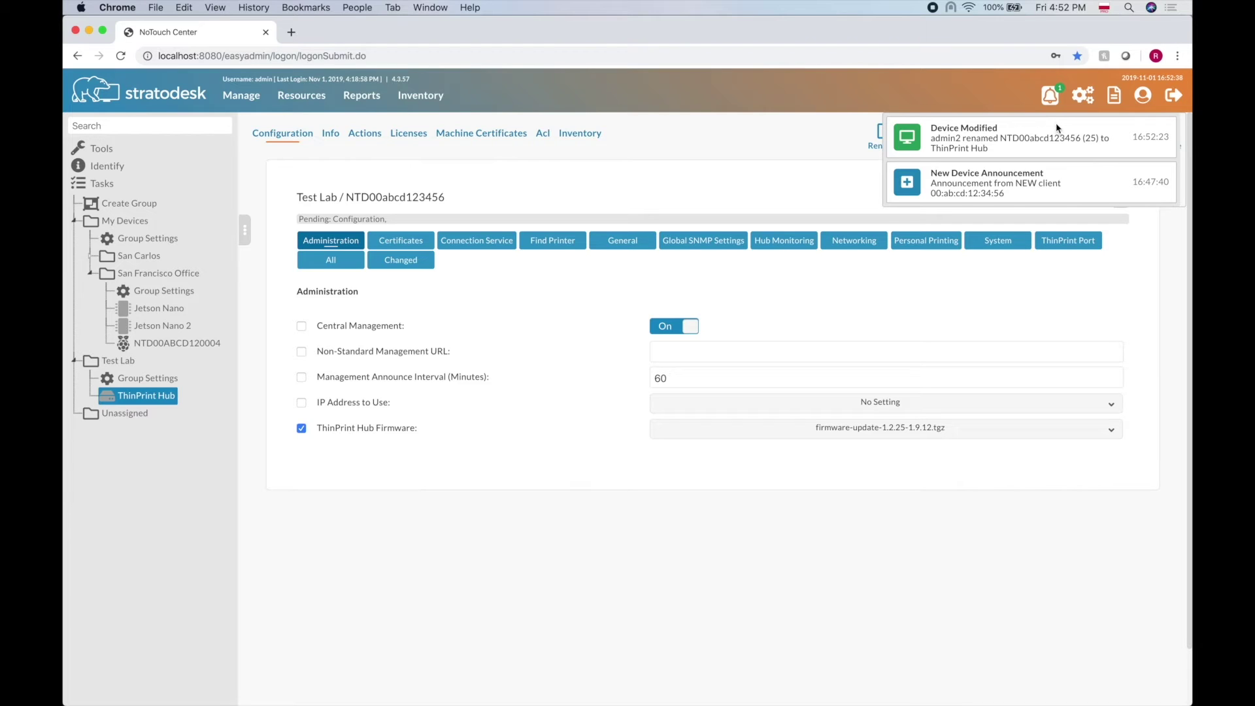
left_click(1055, 98)
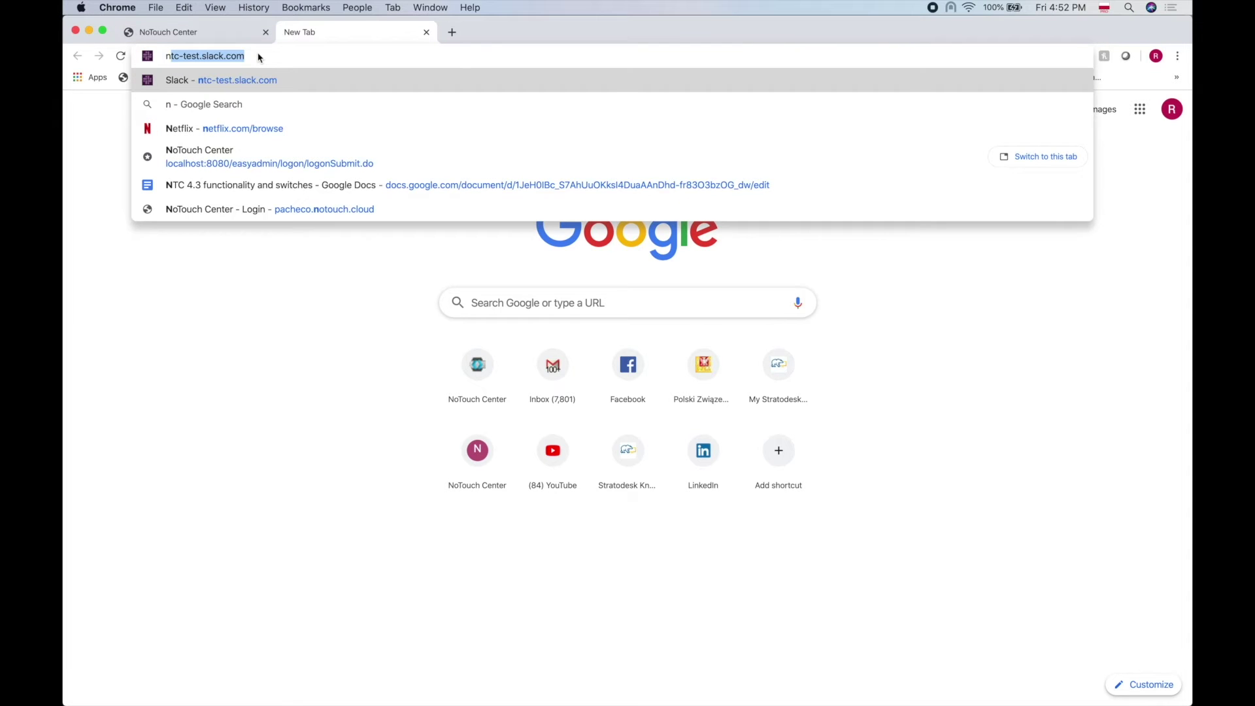
- Load the ntc Slack workspace's general channel in a new Chrome tab
key("Return")
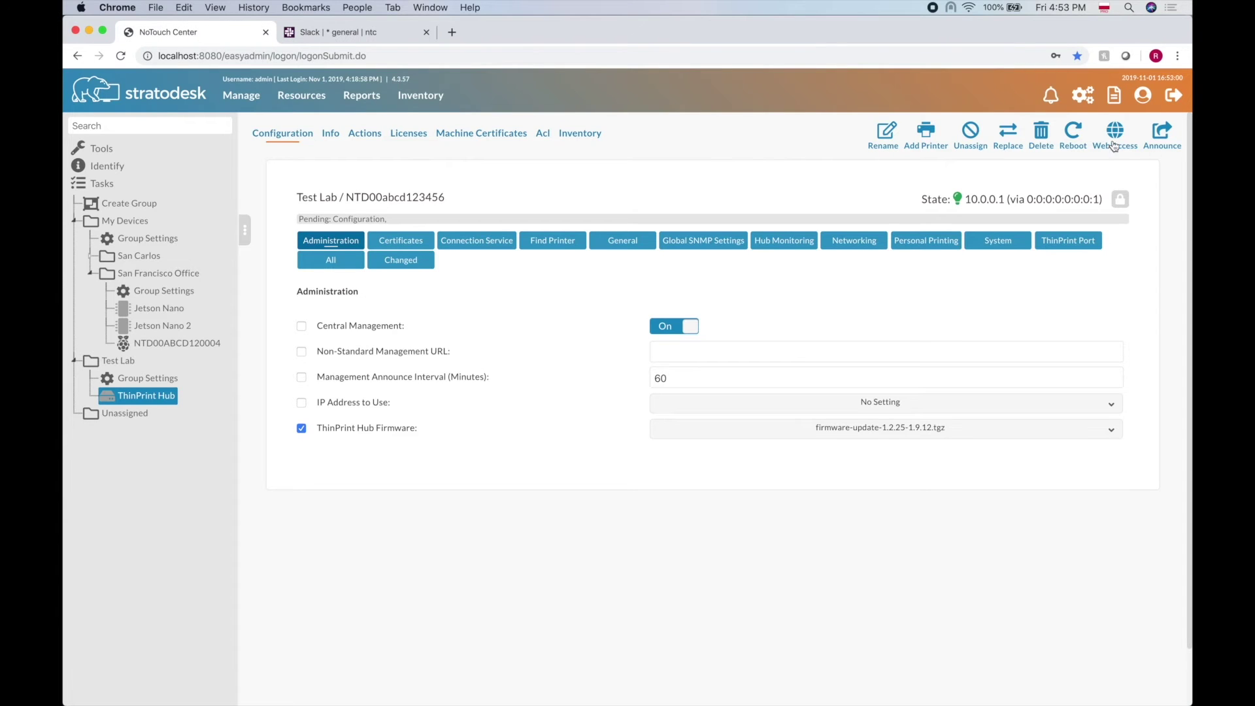
- In the global server configuration, fill the Slack Webhook URL with the saved suggestion
left_click(1085, 96)
scroll(807, 484, "down", 6)
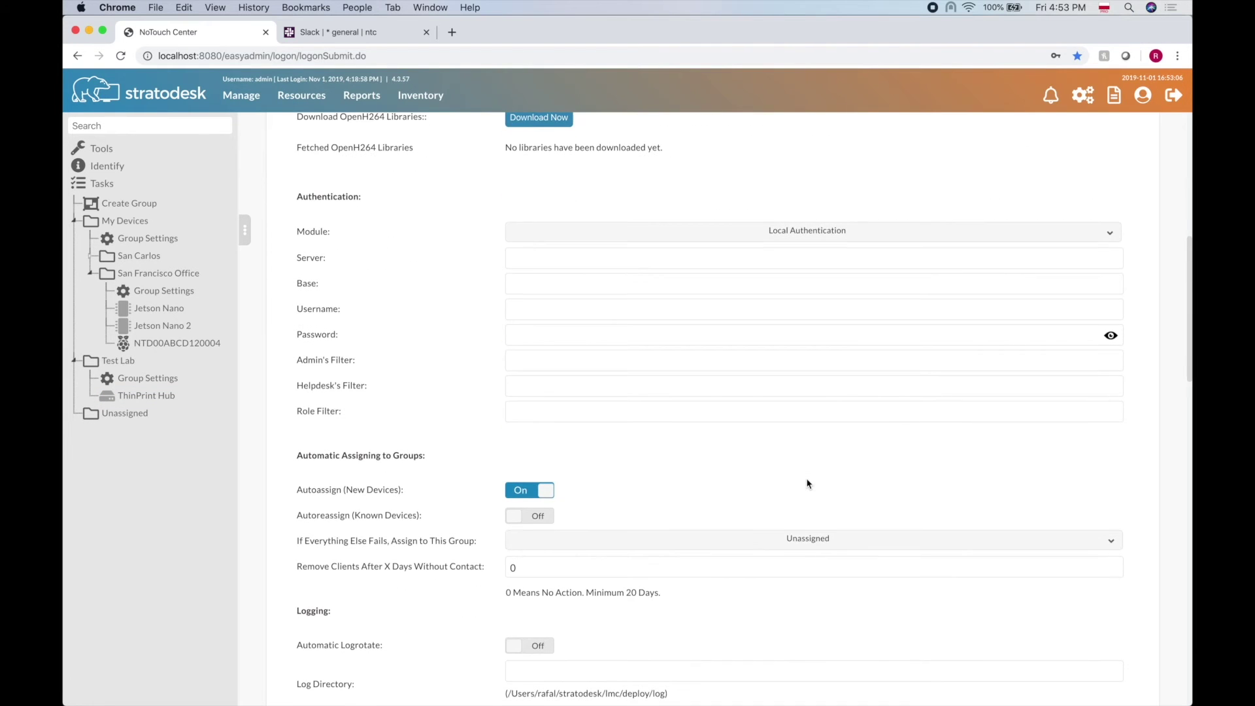
scroll(807, 484, "down", 20)
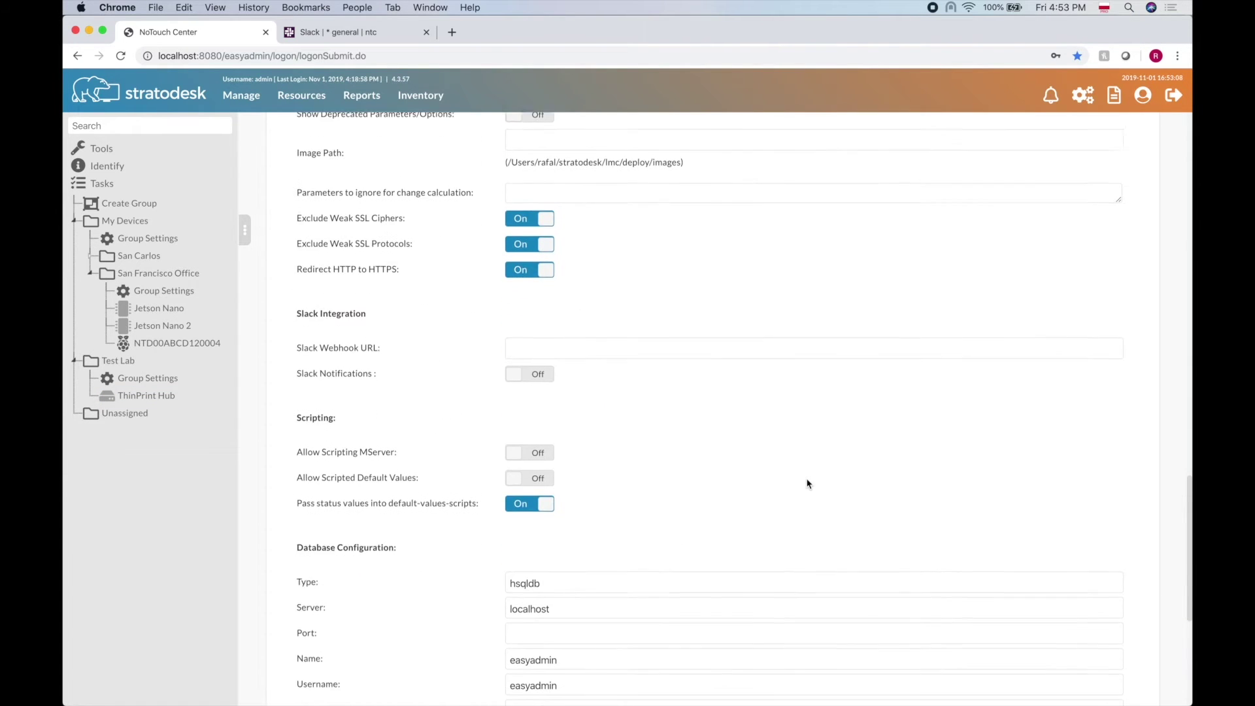
scroll(808, 484, "down", 1)
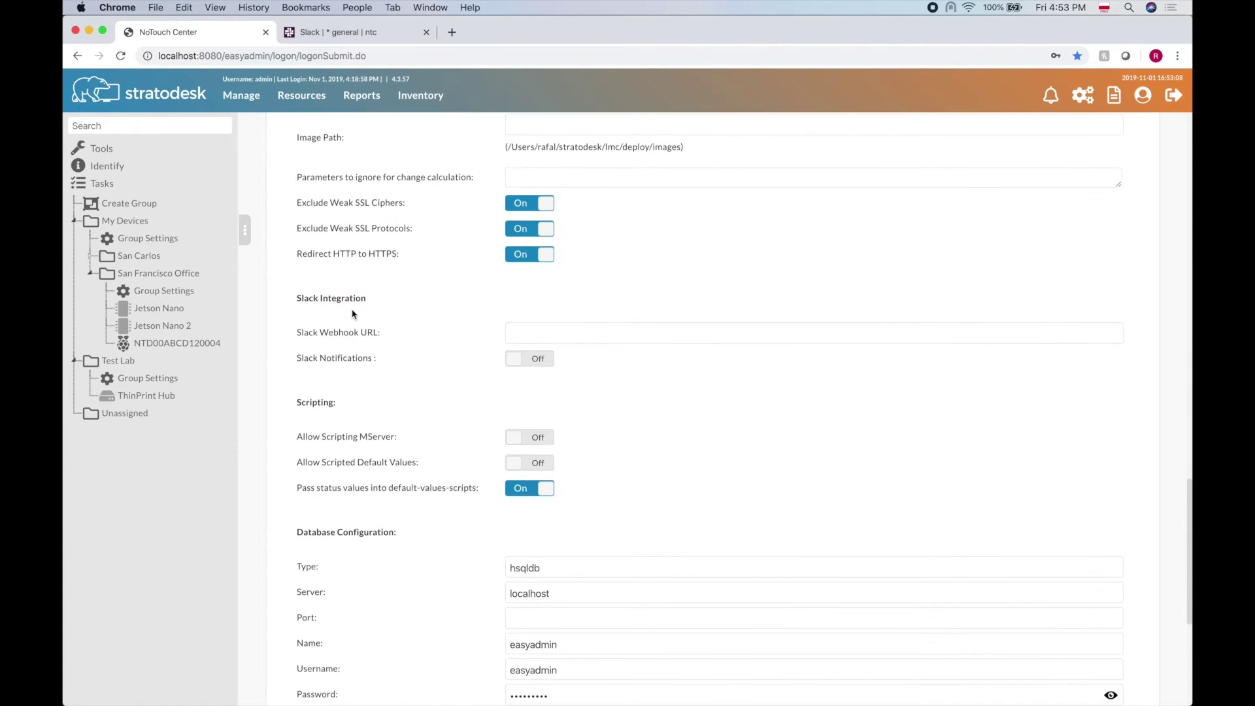
left_click(655, 329)
left_click(639, 370)
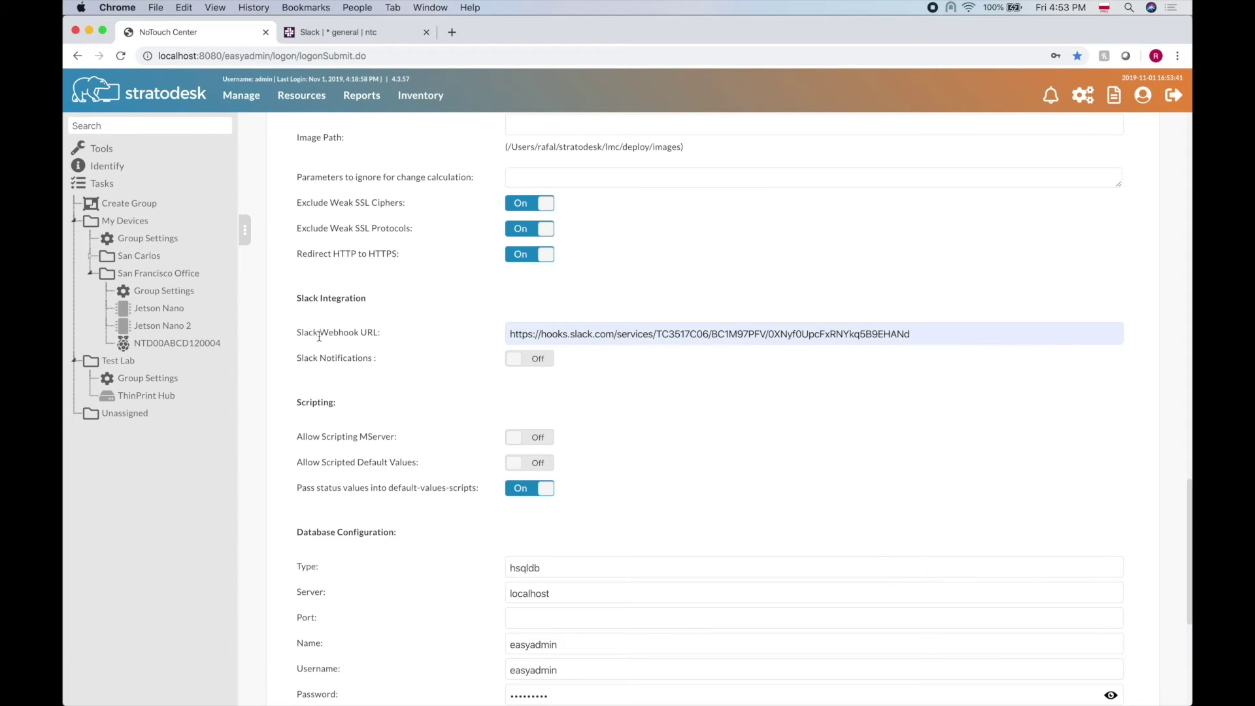
- Switch Slack Notifications On, then select the ThinPrint Hub device
left_click(530, 365)
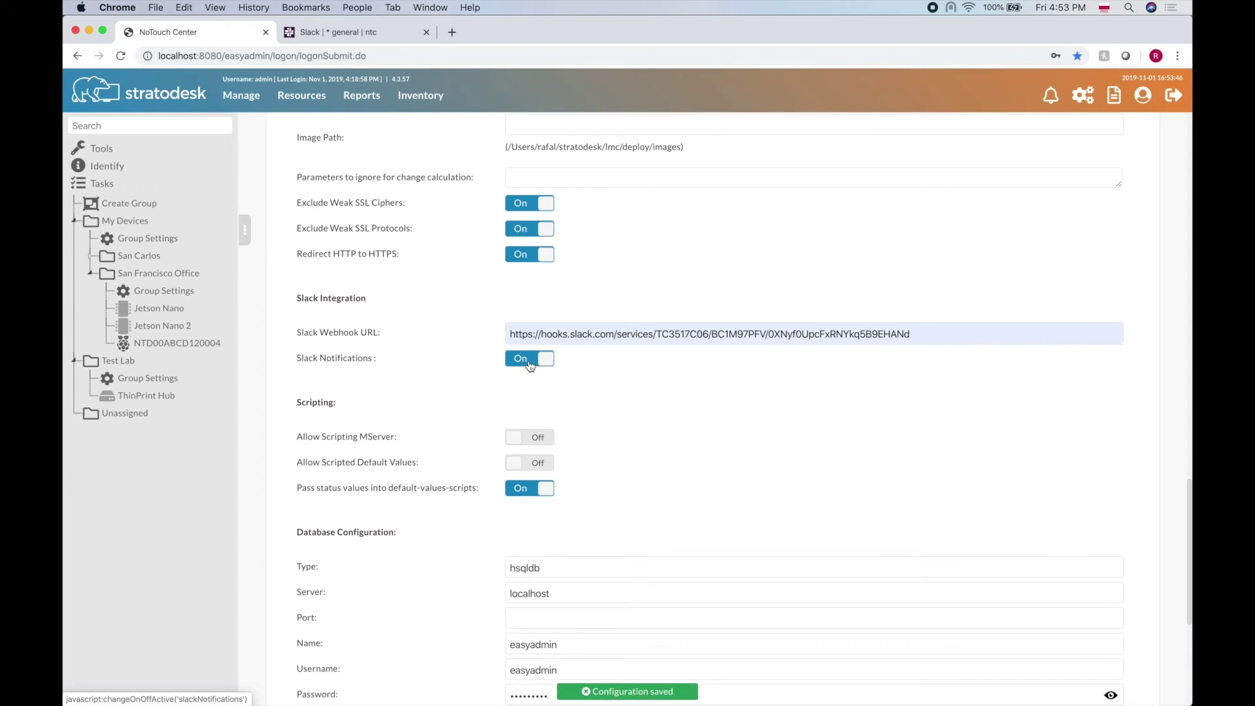
mouse_move(595, 692)
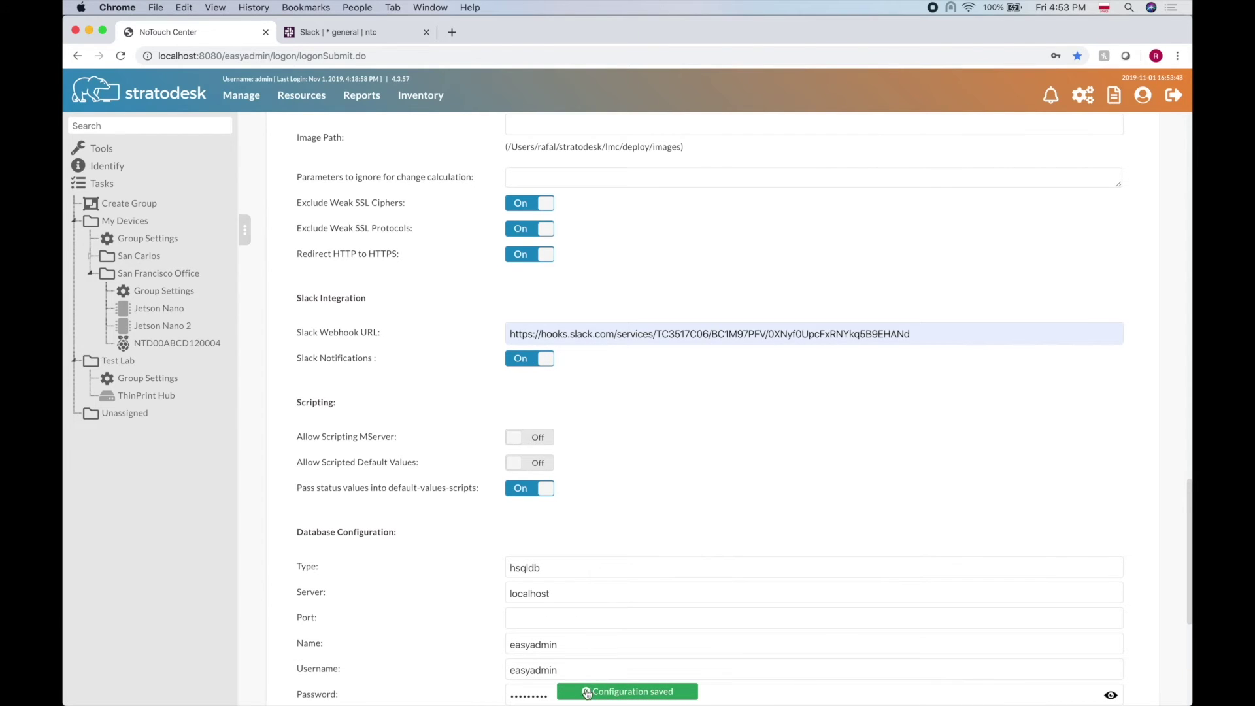
left_click(133, 397)
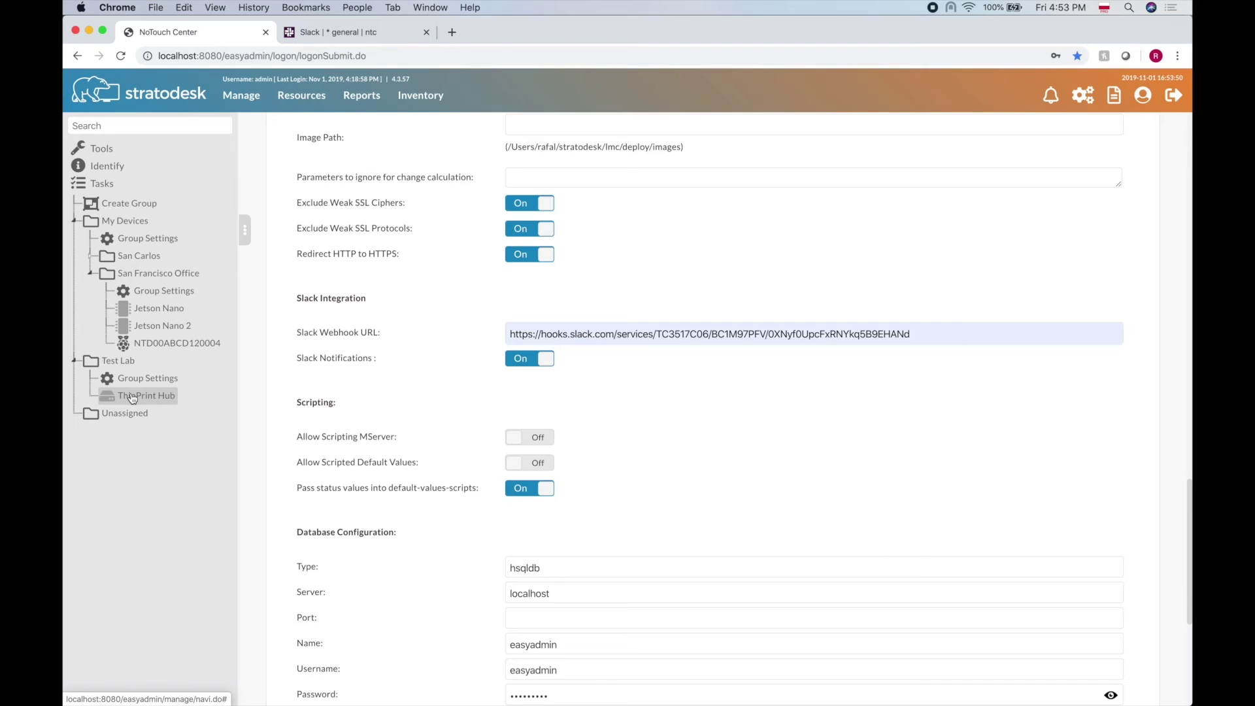
- Rename ThinPrint Hub to 'ThinPrint' and view the Slack #general channel
right_click(133, 397)
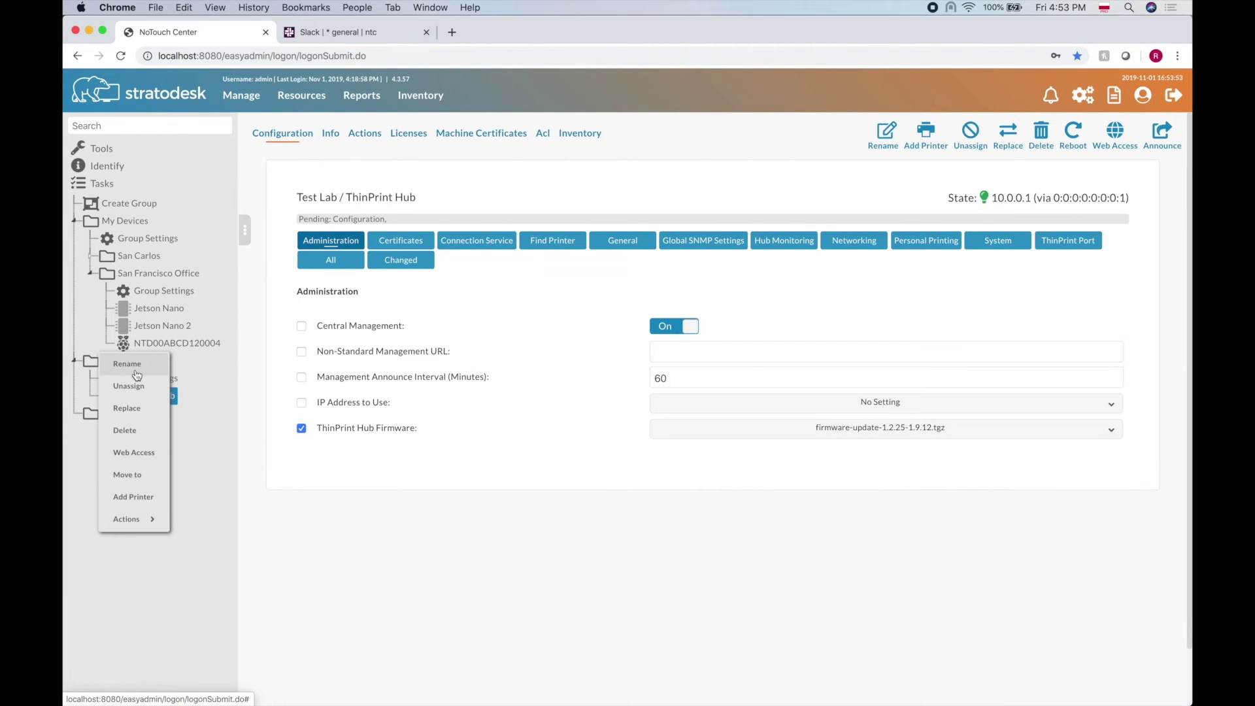
left_click(137, 373)
key("Right")
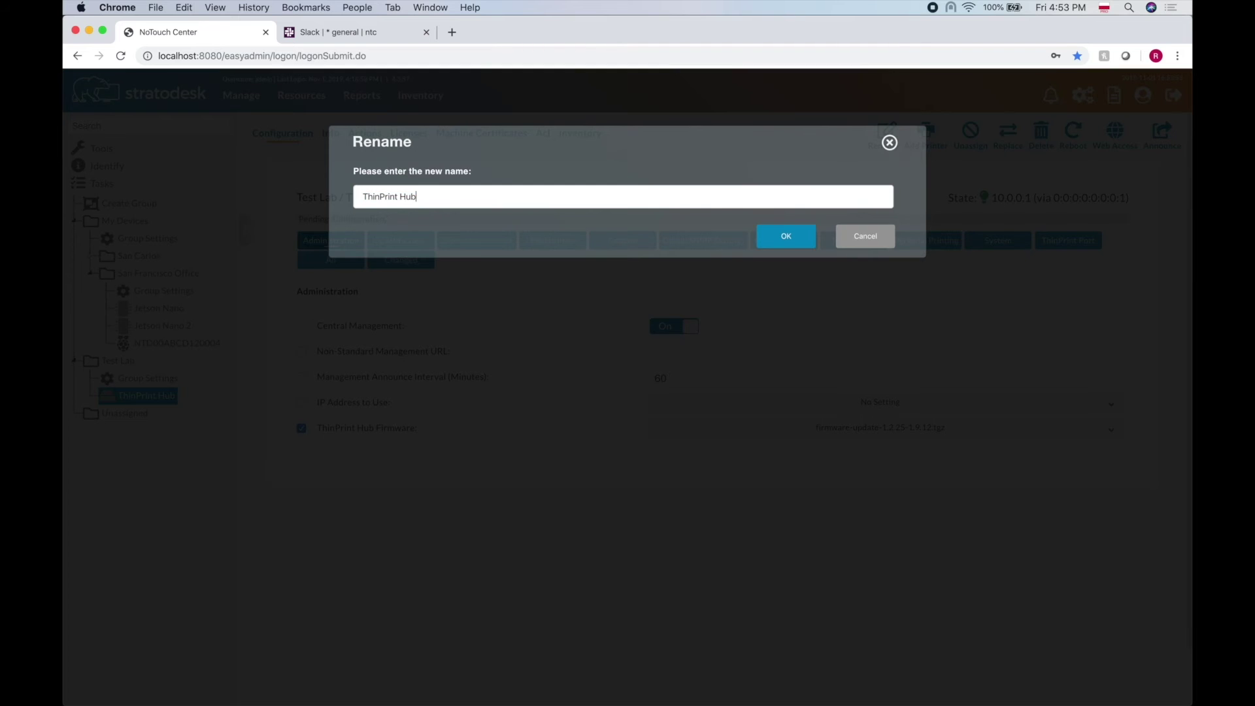
key("BackSpace")
key("BackSpace")
left_click(785, 236)
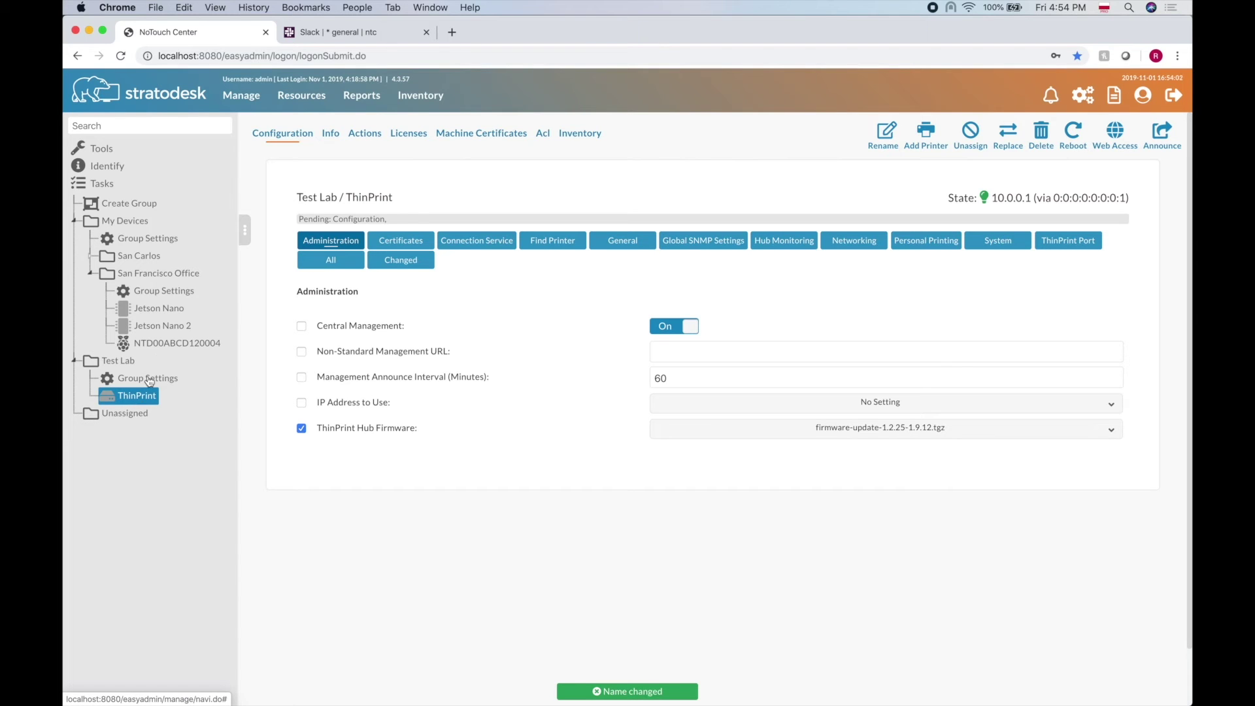
left_click(341, 38)
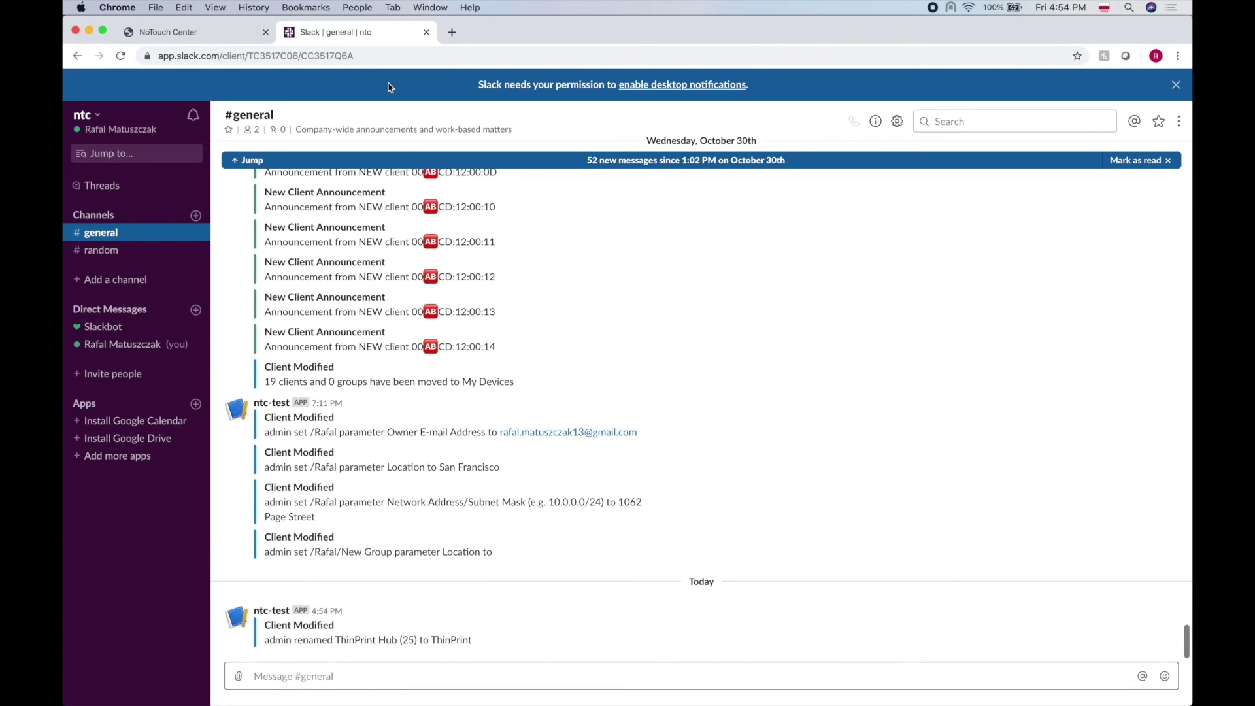
- Put Slack in its own window on the right, with a narrowed NoTouch Center window on the left
left_click_drag(358, 36, 727, 113)
left_click_drag(776, 106, 1059, 169)
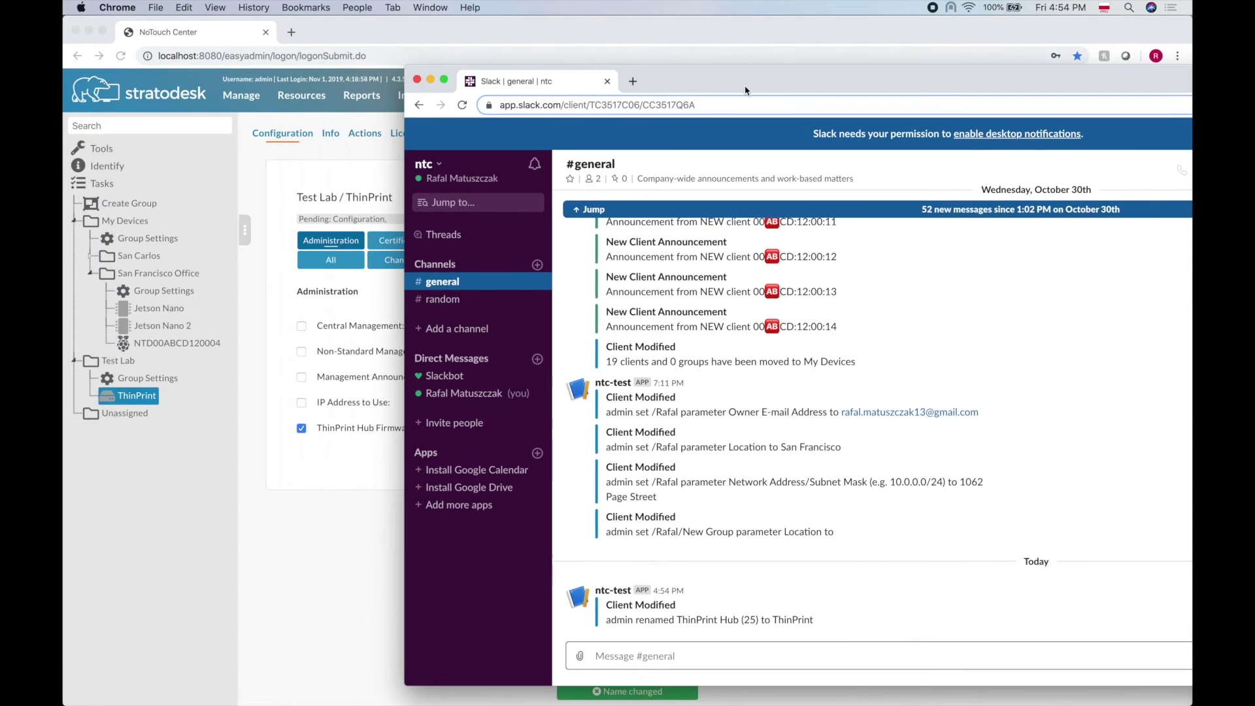
left_click(575, 36)
left_click_drag(784, 31, 641, 60)
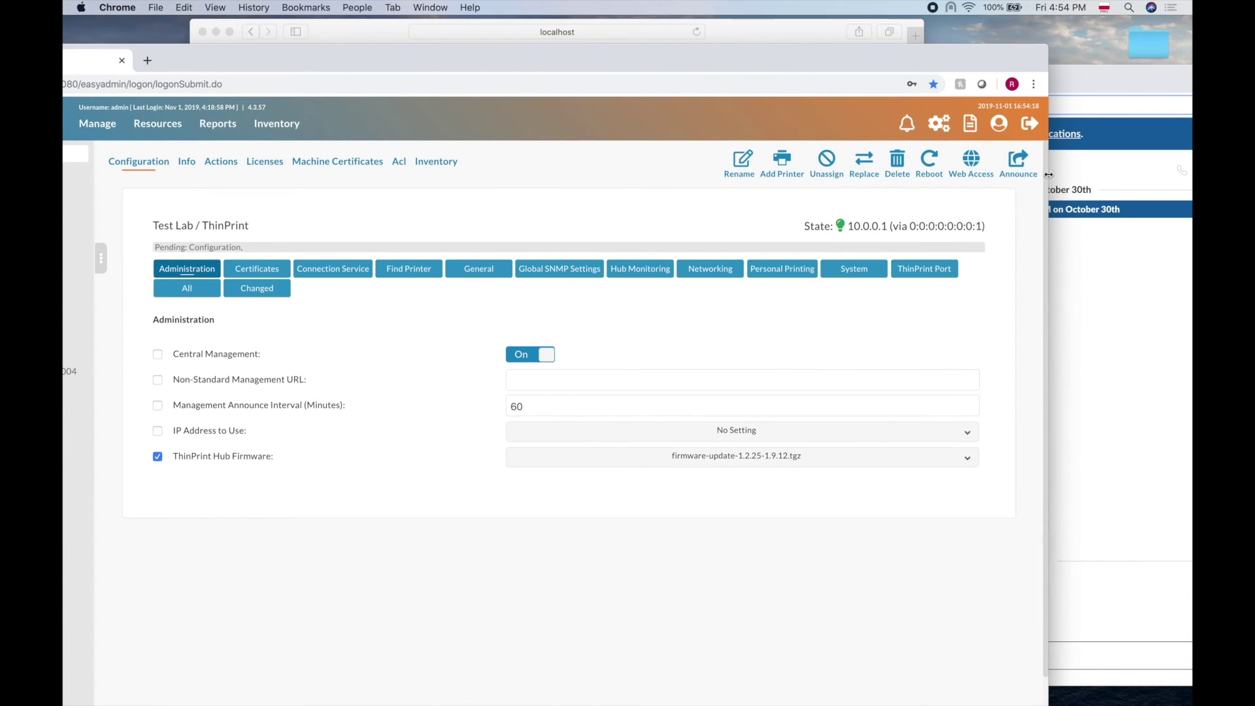
left_click_drag(1048, 175, 533, 174)
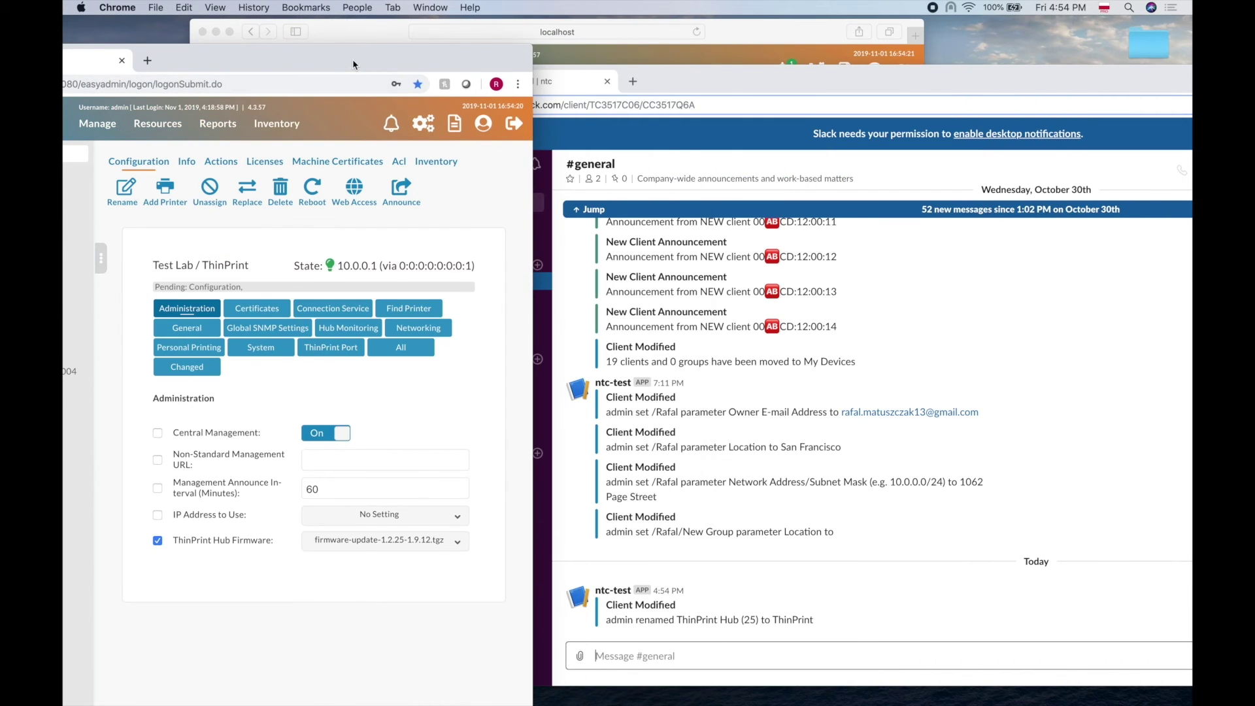
left_click_drag(353, 64, 492, 35)
left_click(897, 78)
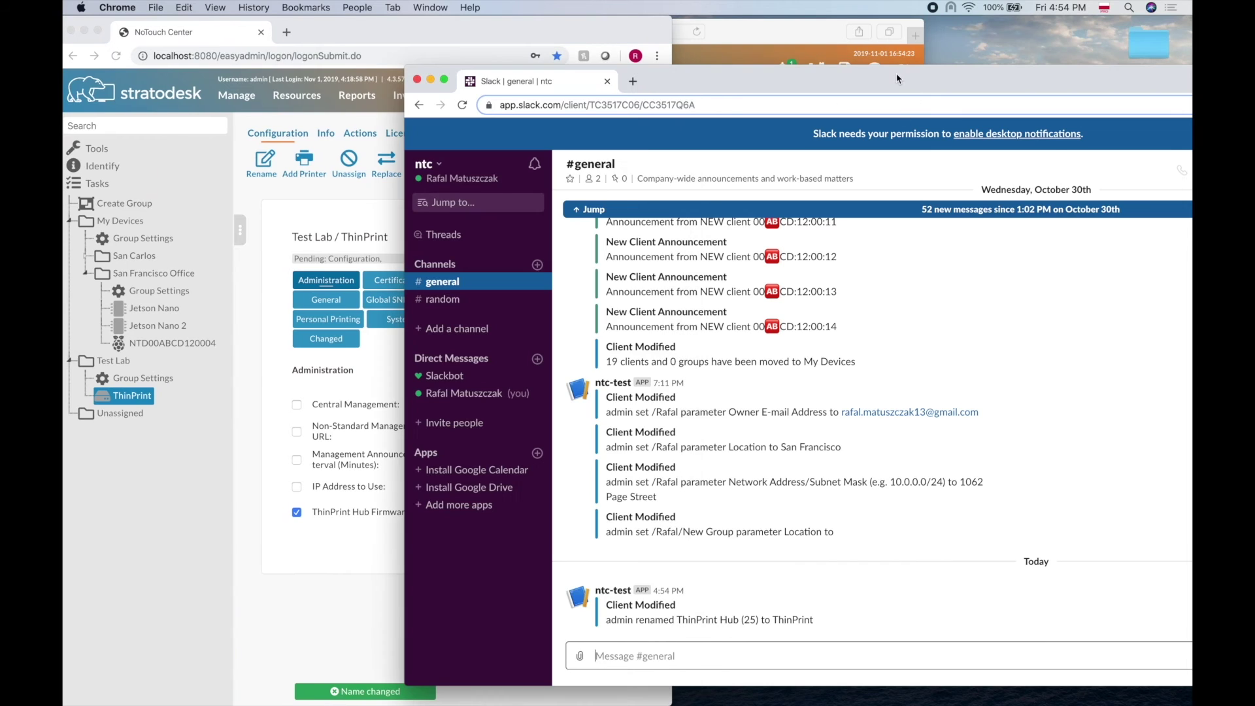
left_click_drag(726, 77, 998, 41)
- Clear ThinPrint's Hub Firmware setting, check Slack's reset message, and open NoTouch Center notifications
left_click(601, 367)
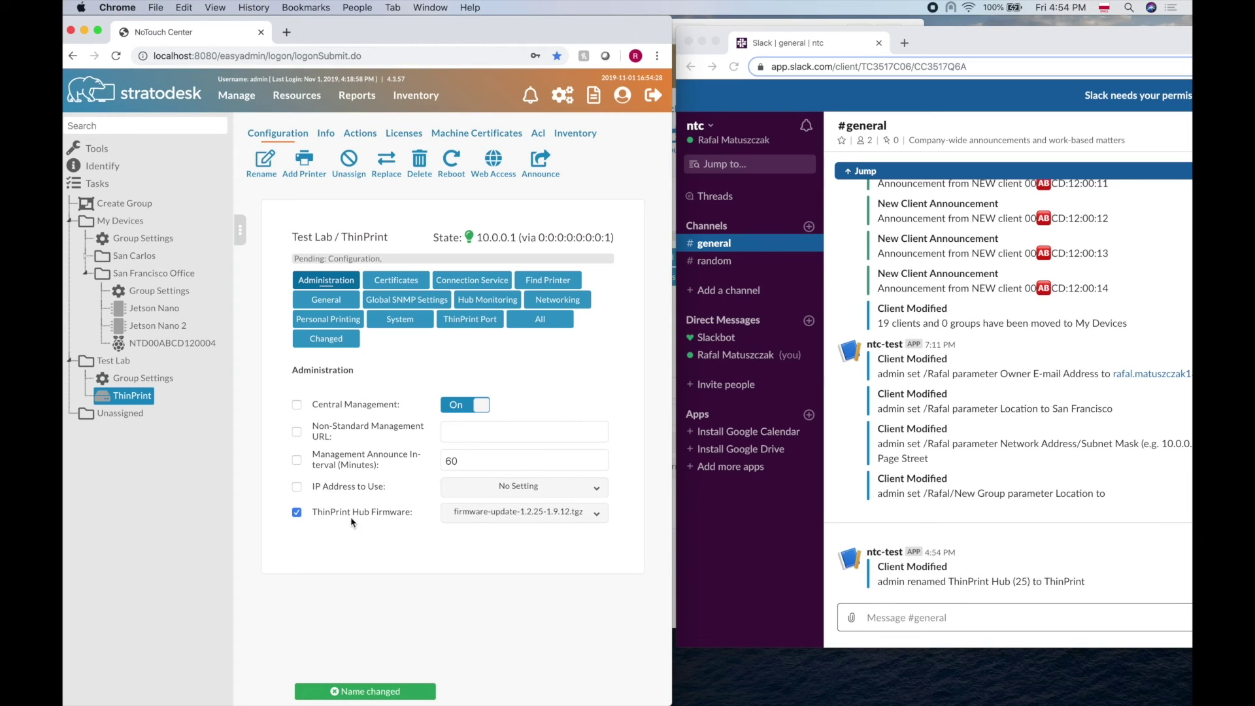
left_click(297, 515)
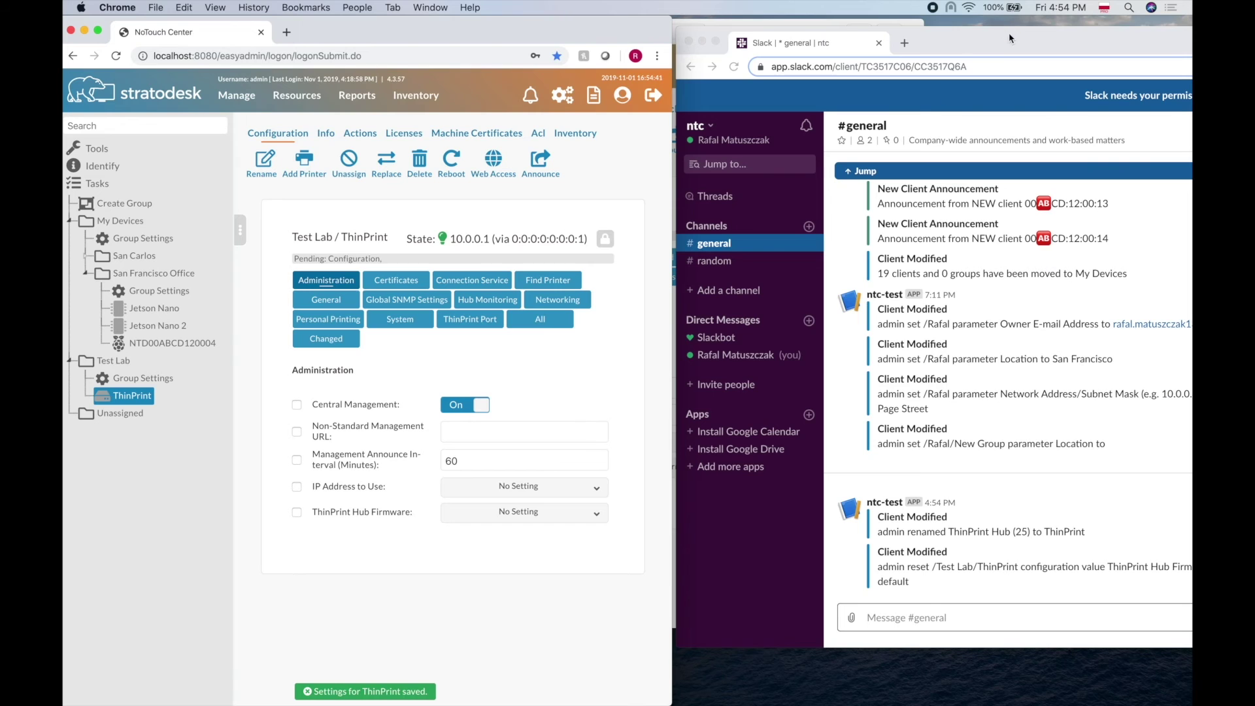
left_click_drag(1009, 38, 844, 34)
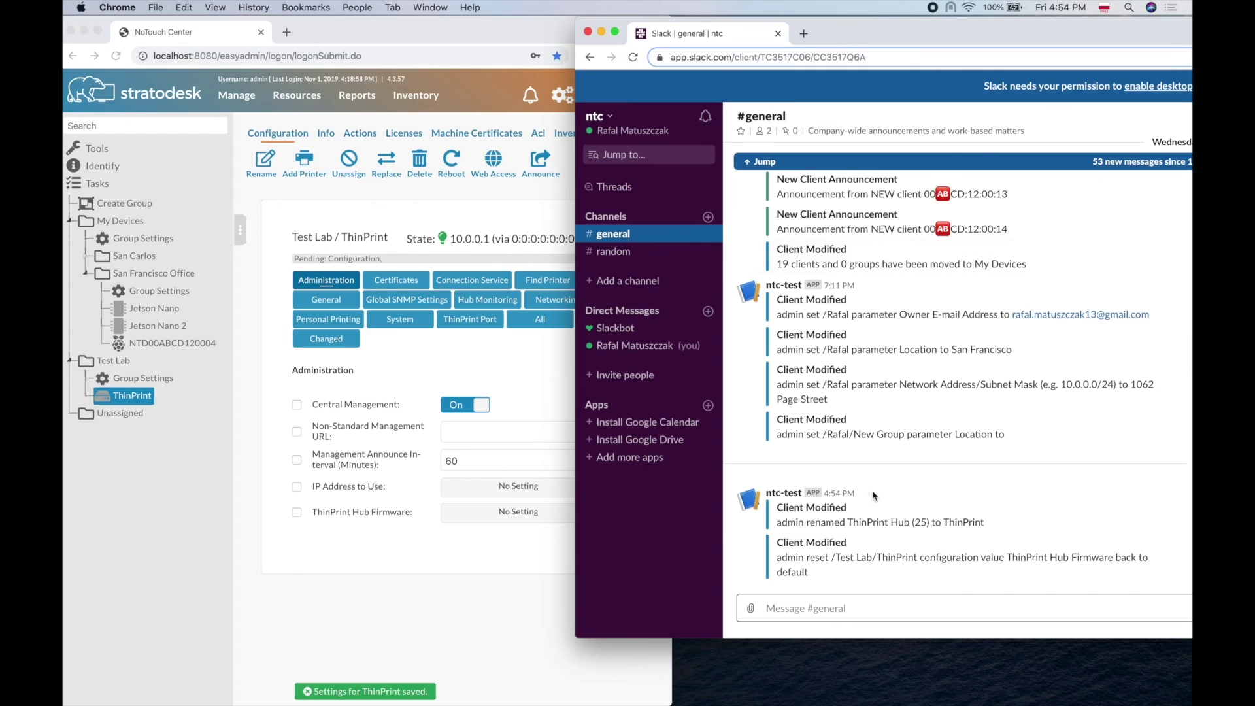
left_click(244, 34)
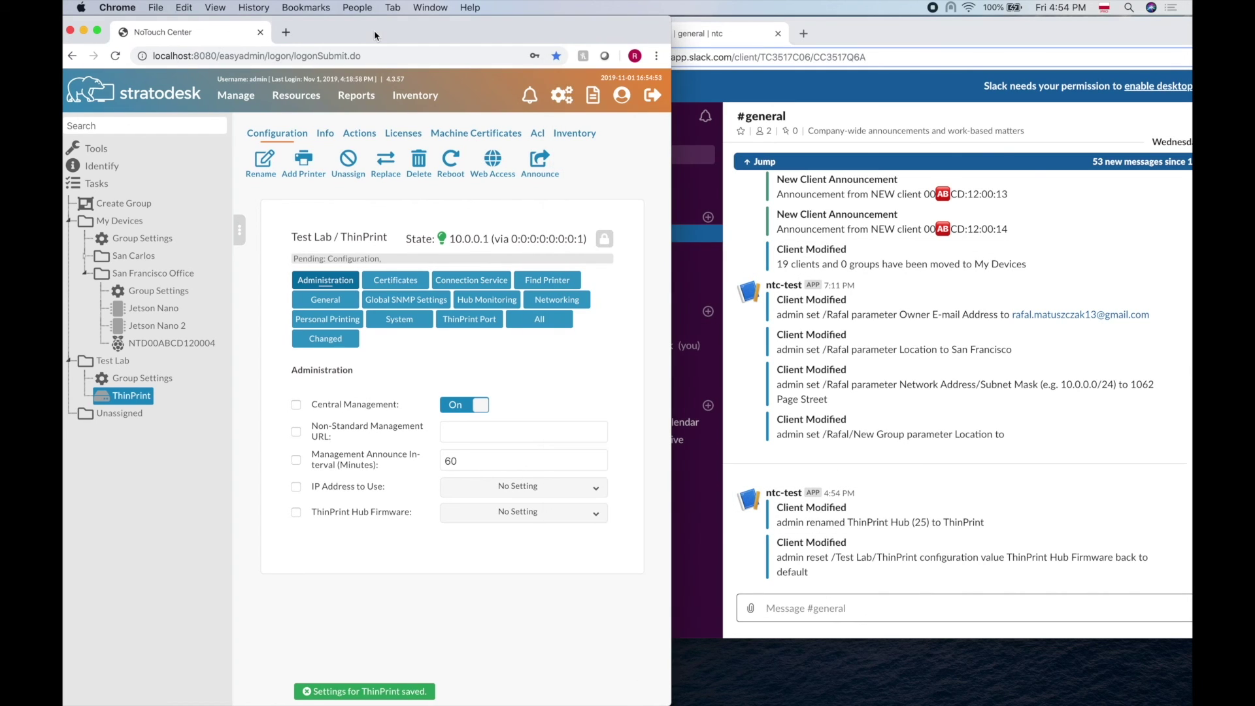
left_click(531, 100)
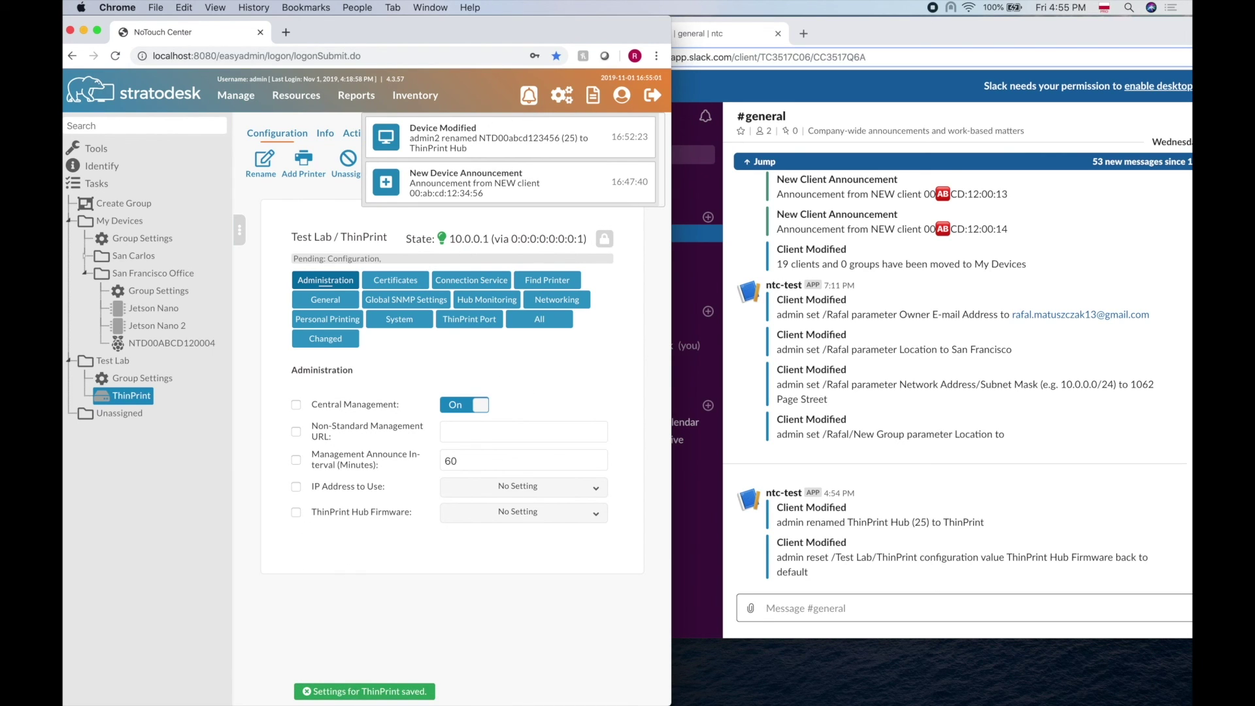
- In the Safari session, view notifications for the ThinPrint rename and firmware reset
mouse_move(304, 702)
left_click(264, 678)
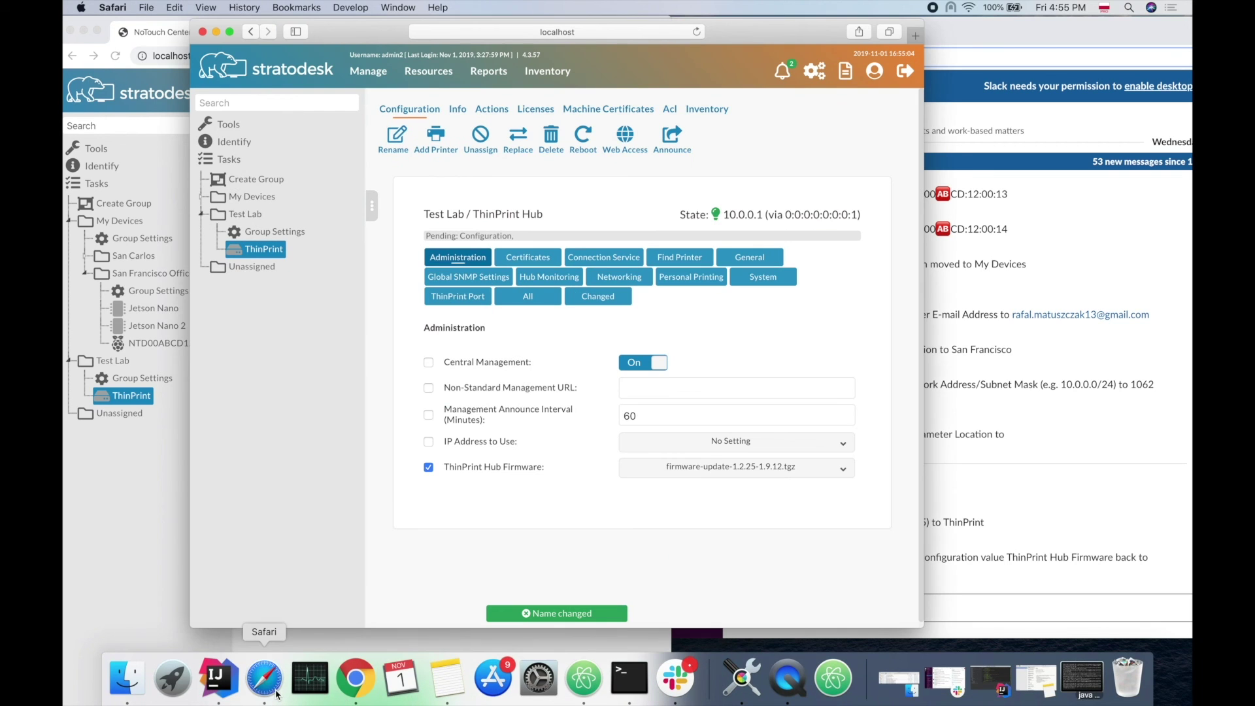
left_click(783, 79)
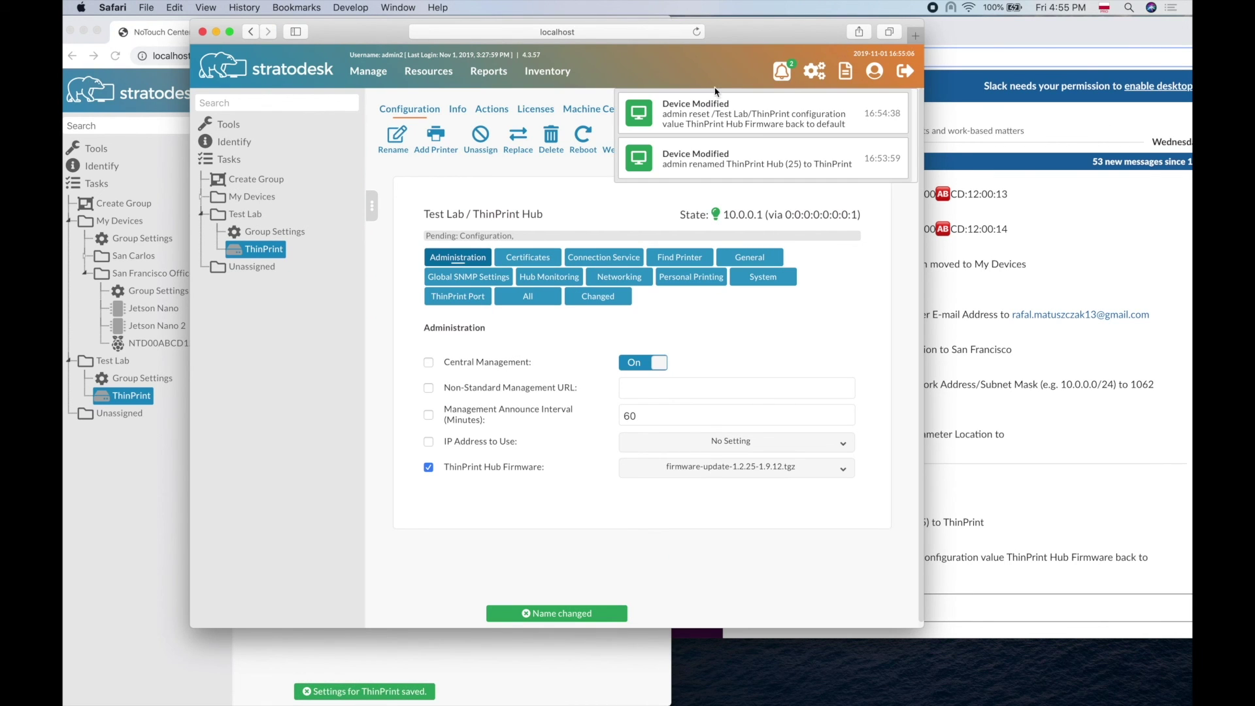